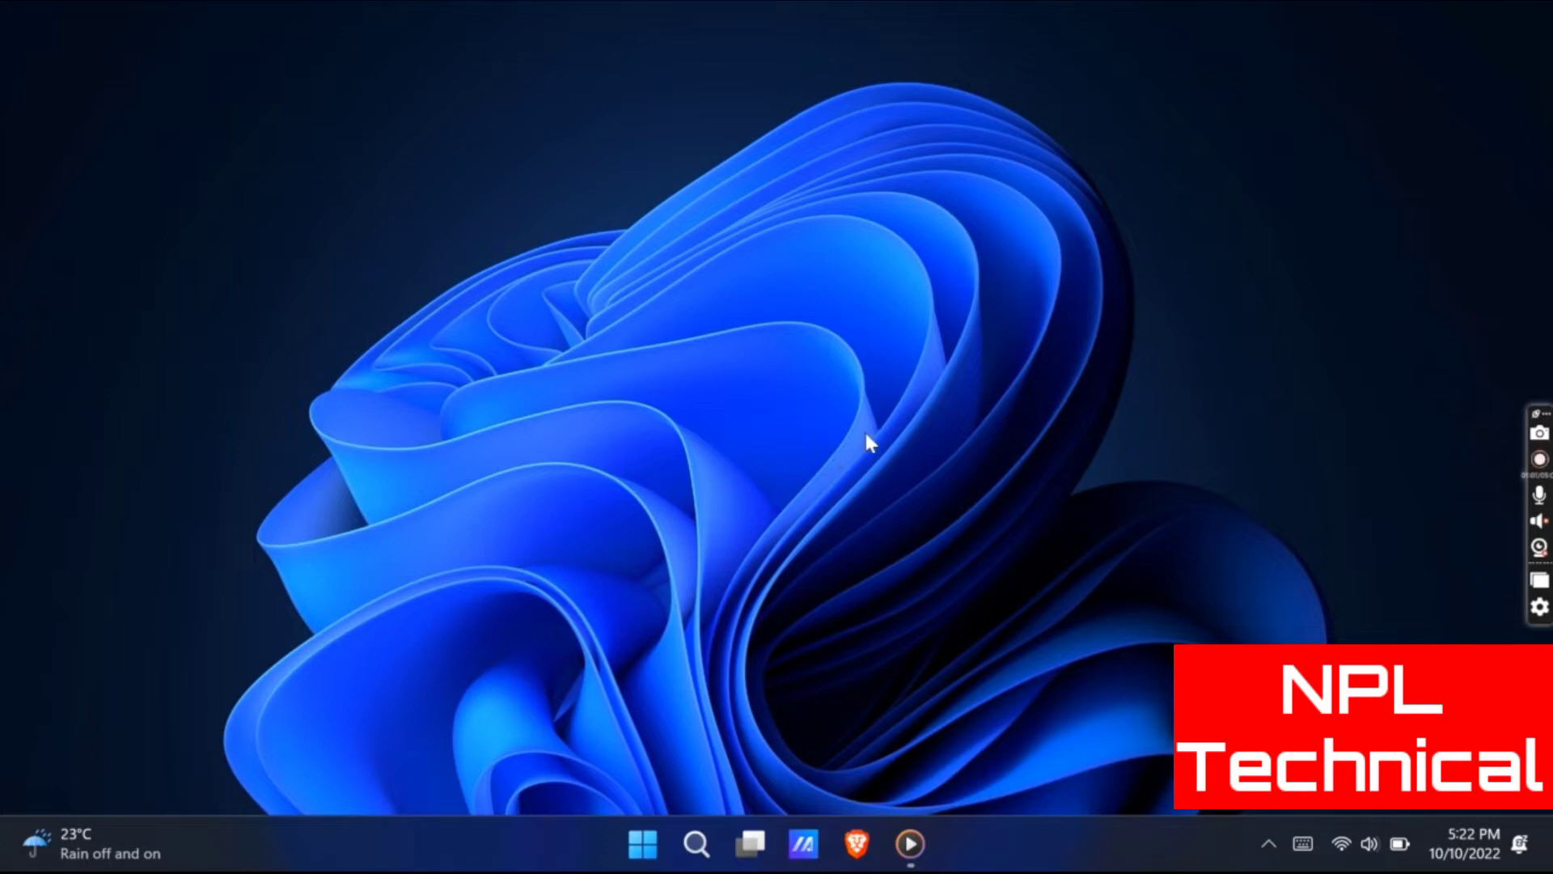
Step: Open youtube.com in Brave and go to the channel's YouTube Studio dashboard through the account menu
left_click(857, 843)
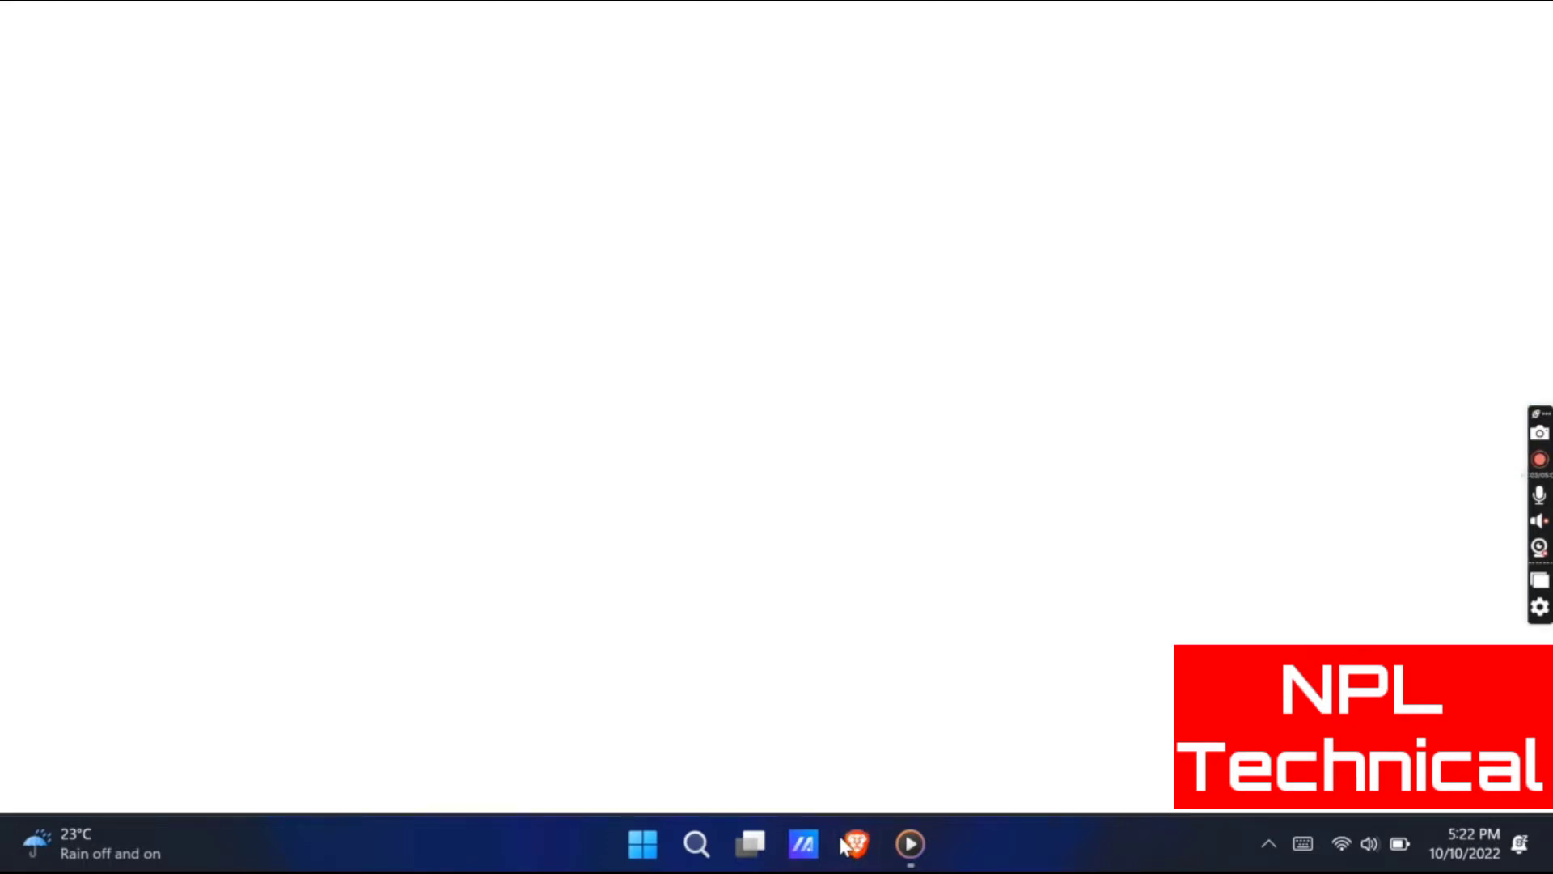
type("y")
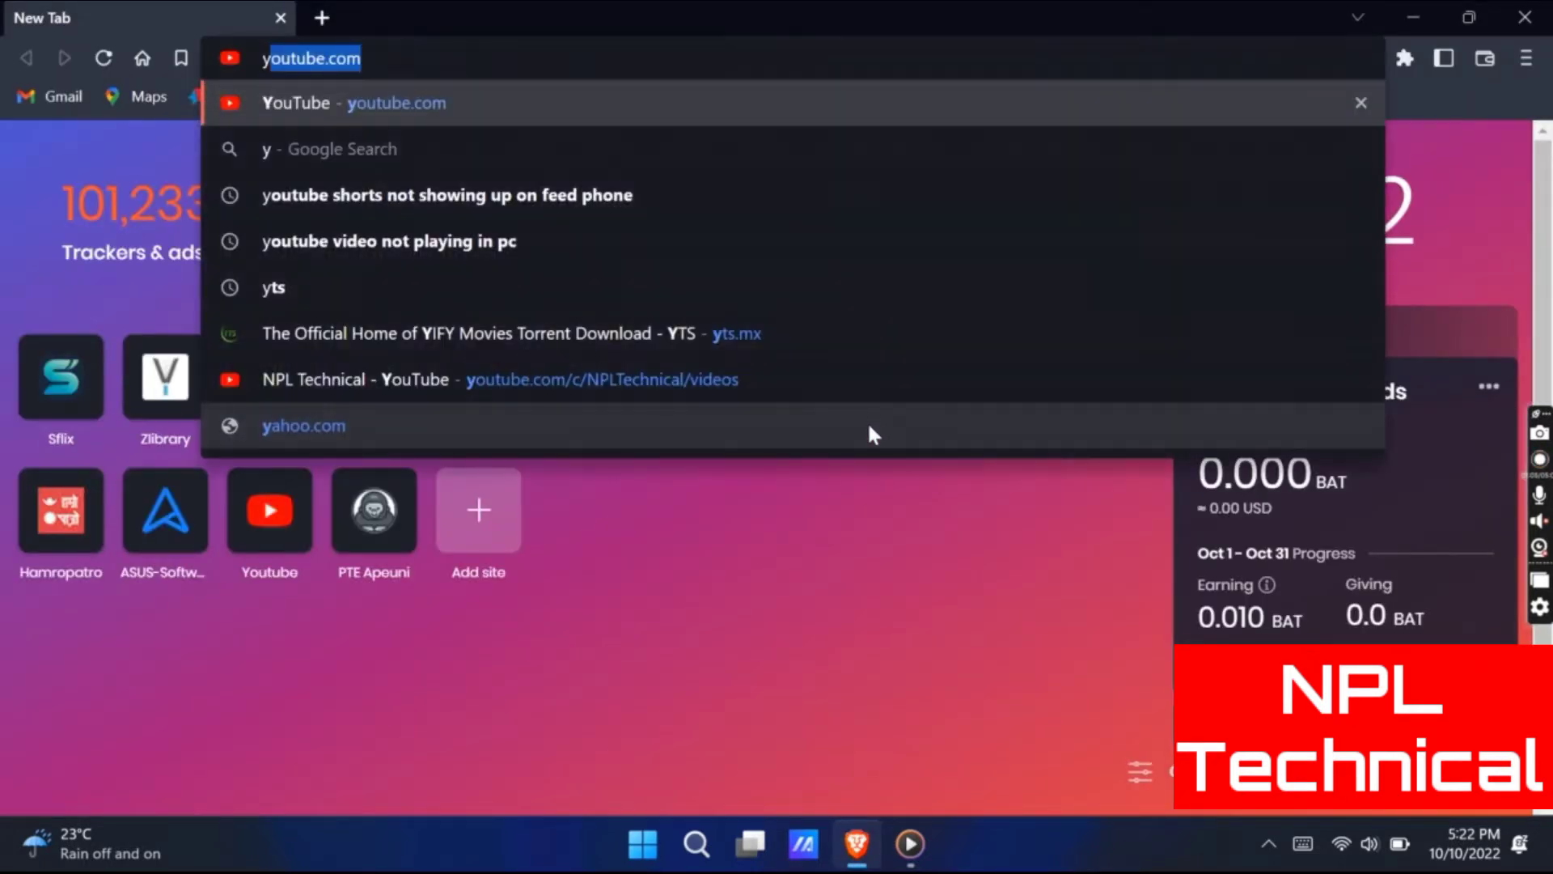
key("Return")
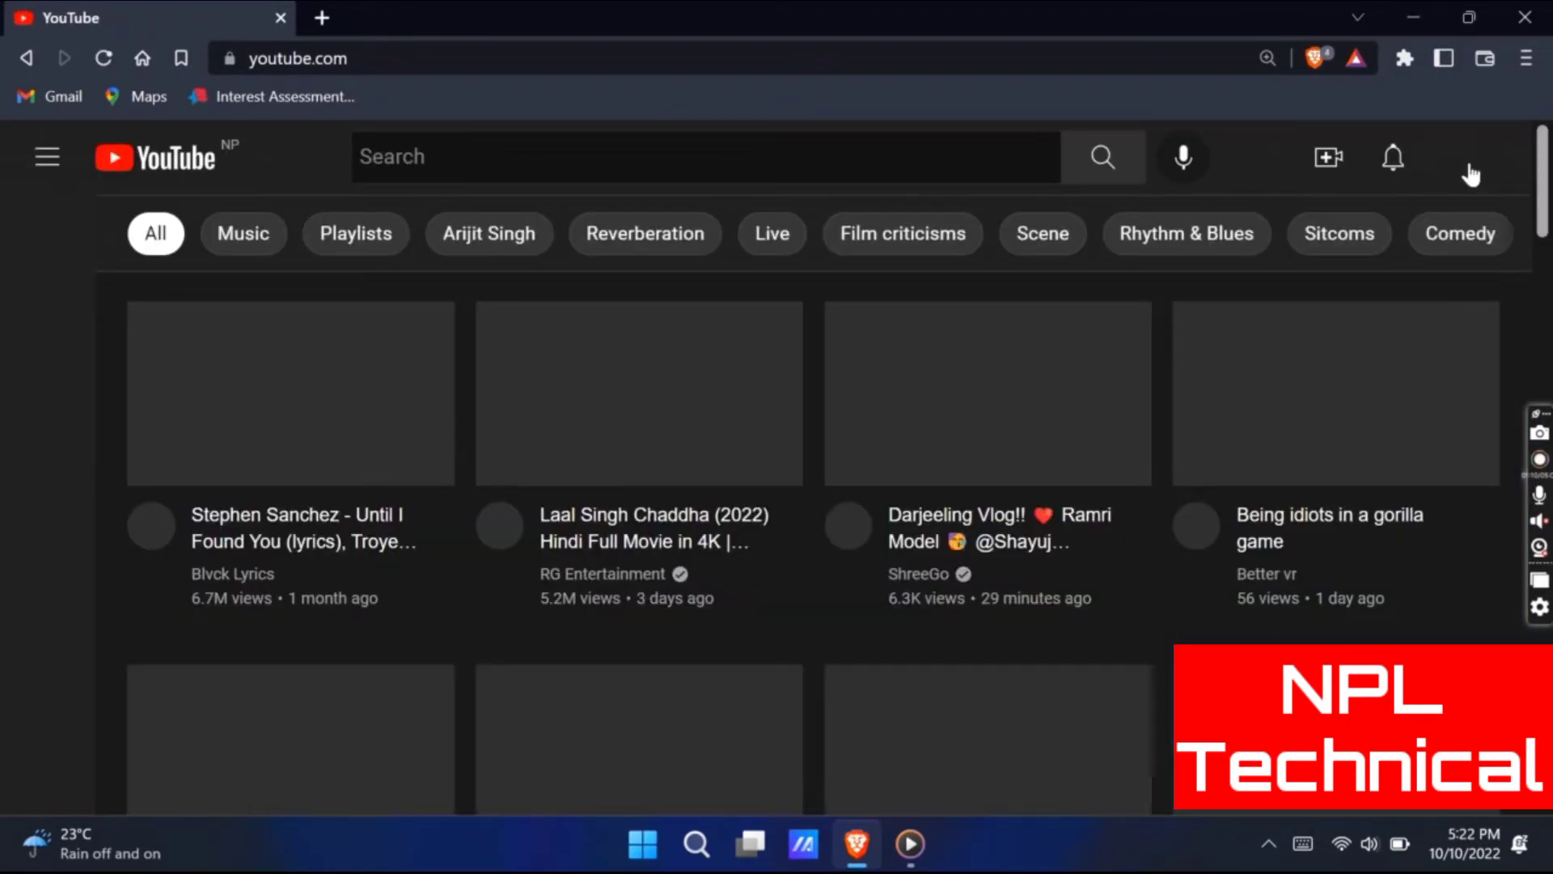
left_click(1465, 169)
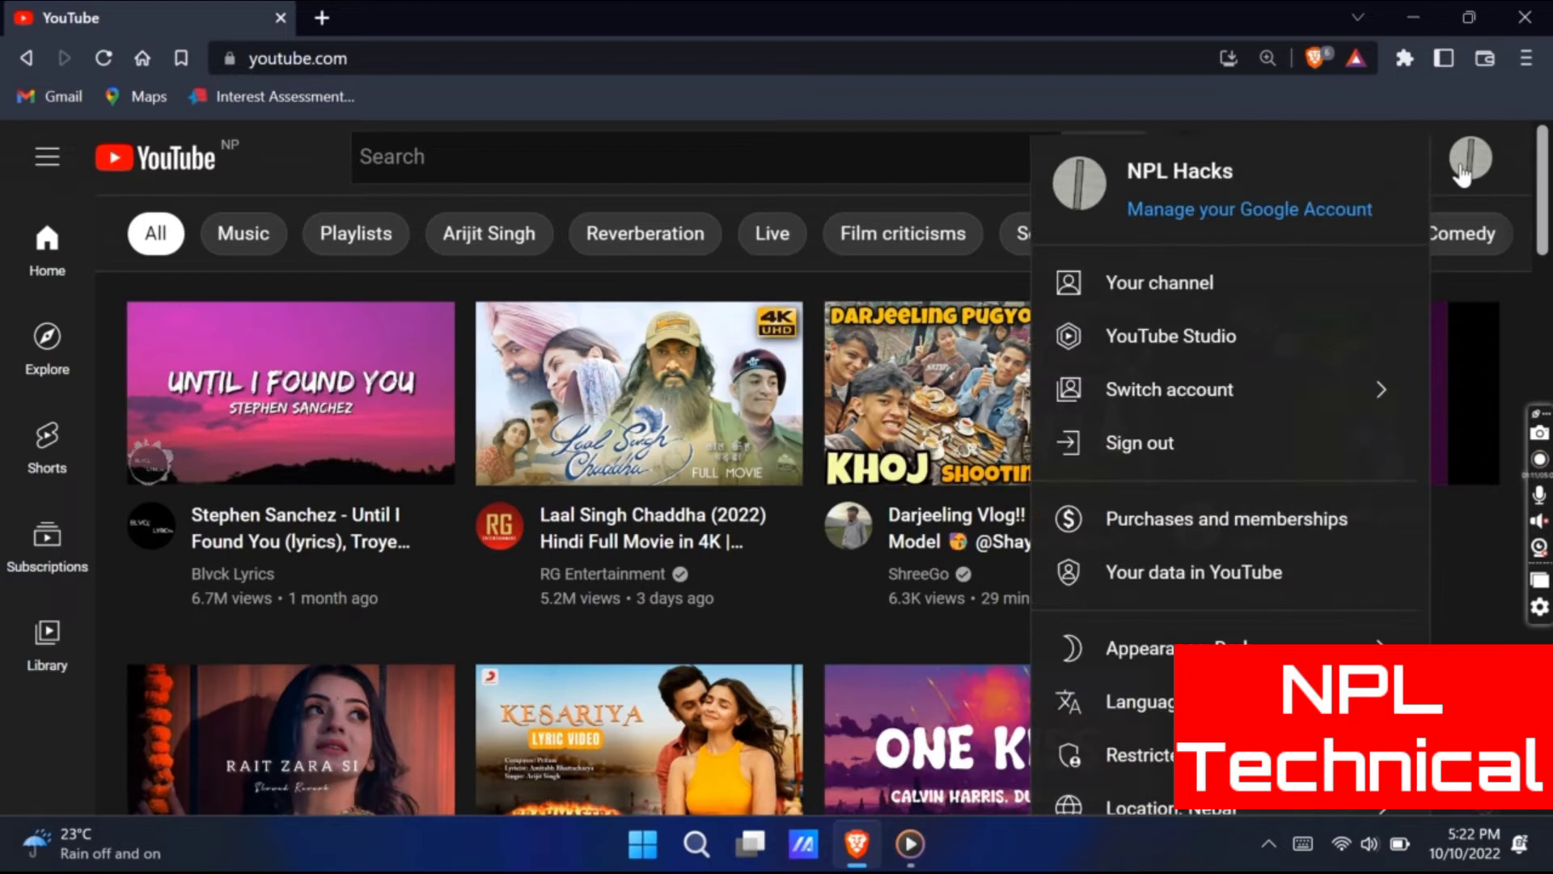
left_click(1197, 340)
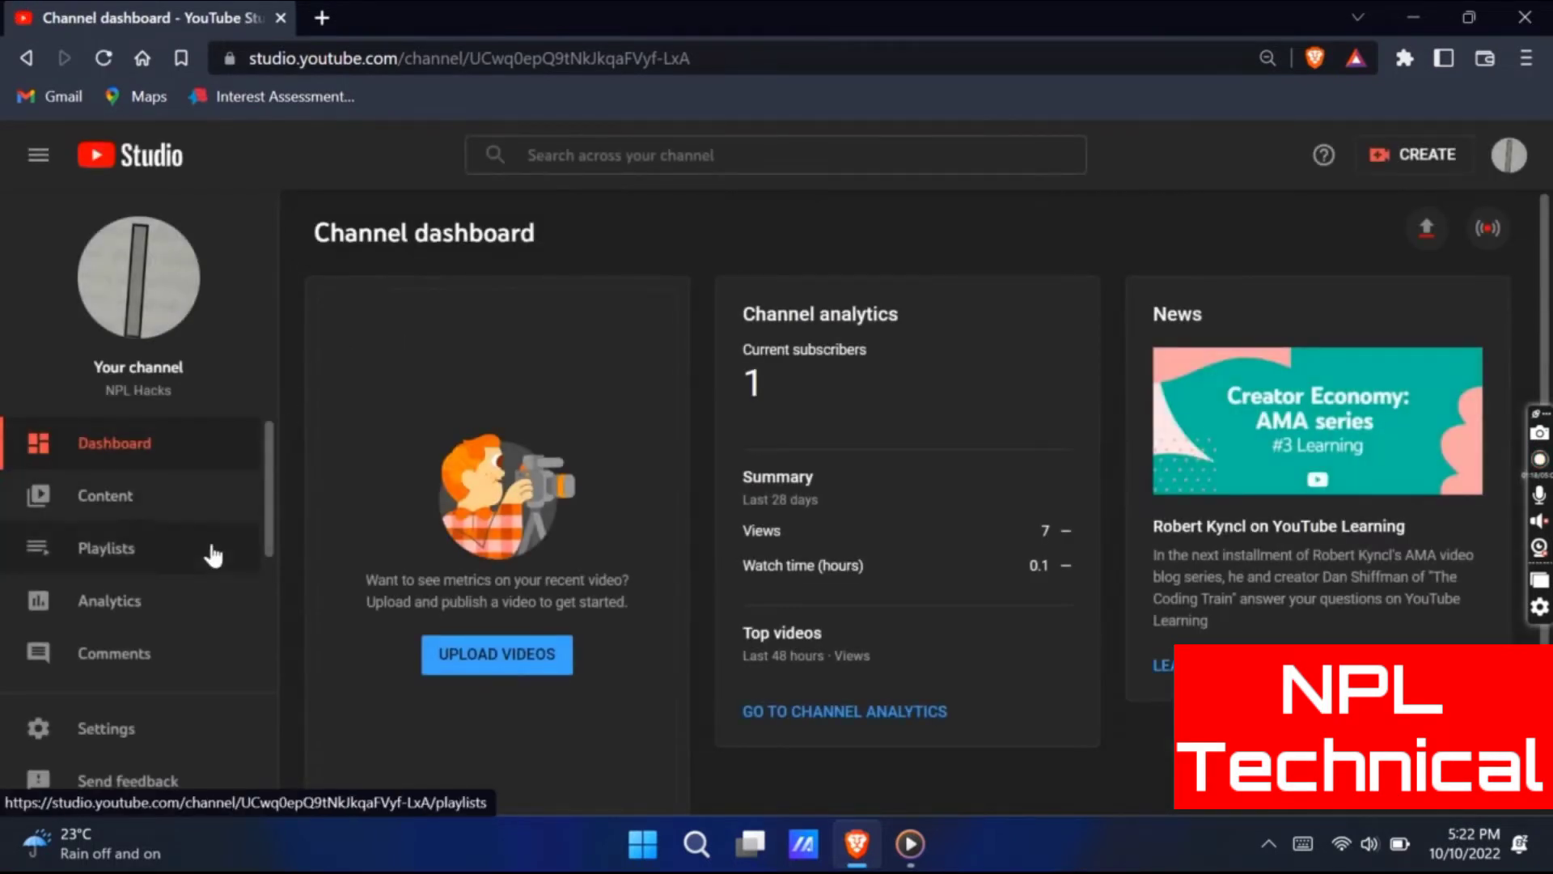
Step: Expand Intermediate features under Settings > Channel > Feature eligibility and start VERIFY PHONE NUMBER
left_click(168, 732)
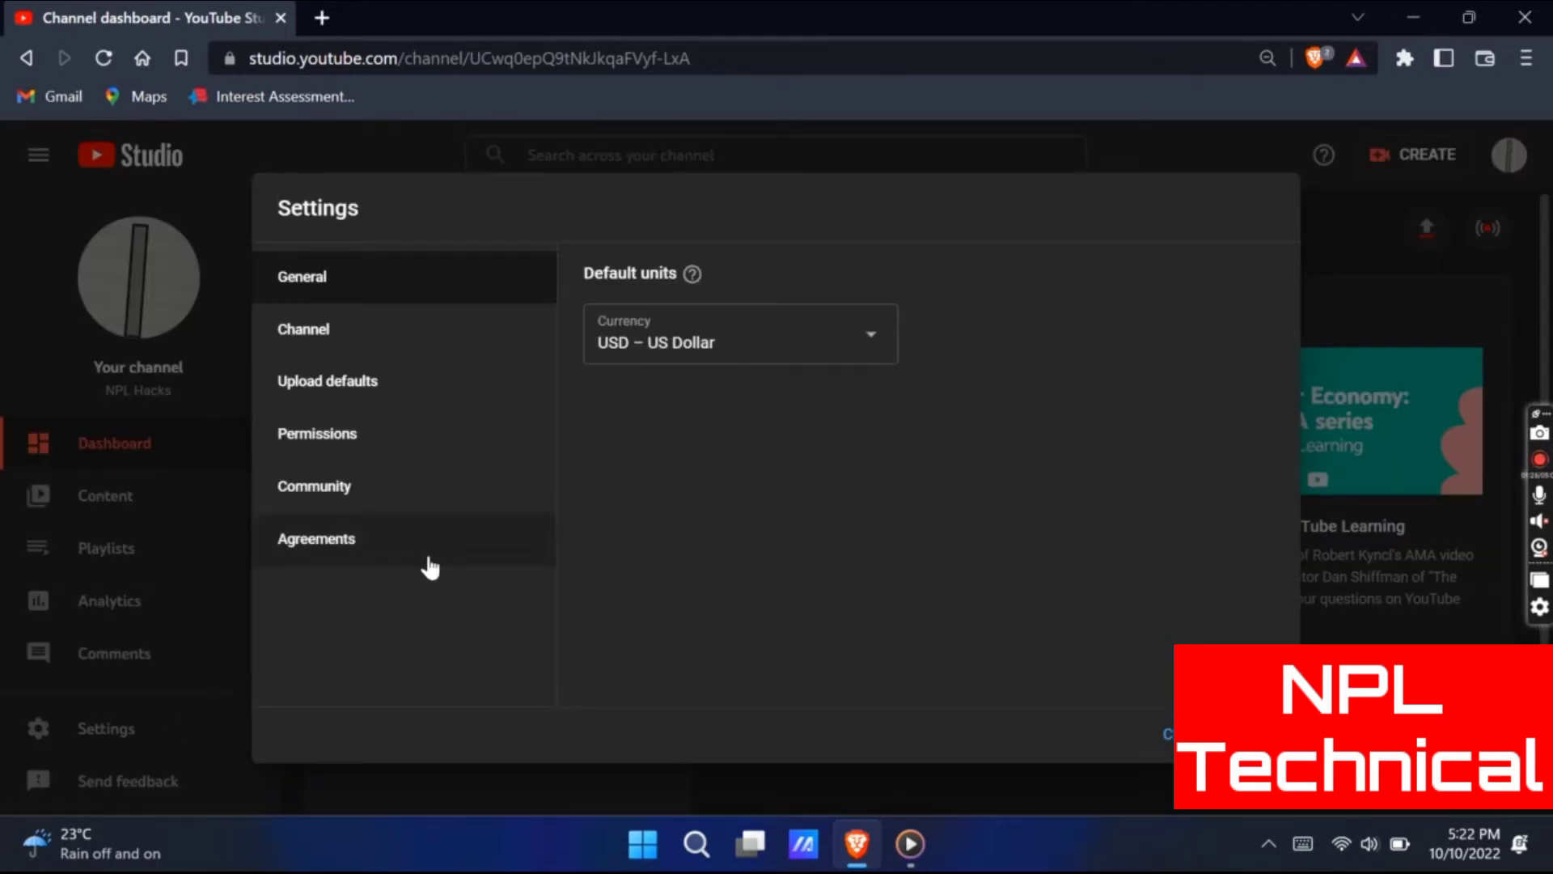
left_click(421, 360)
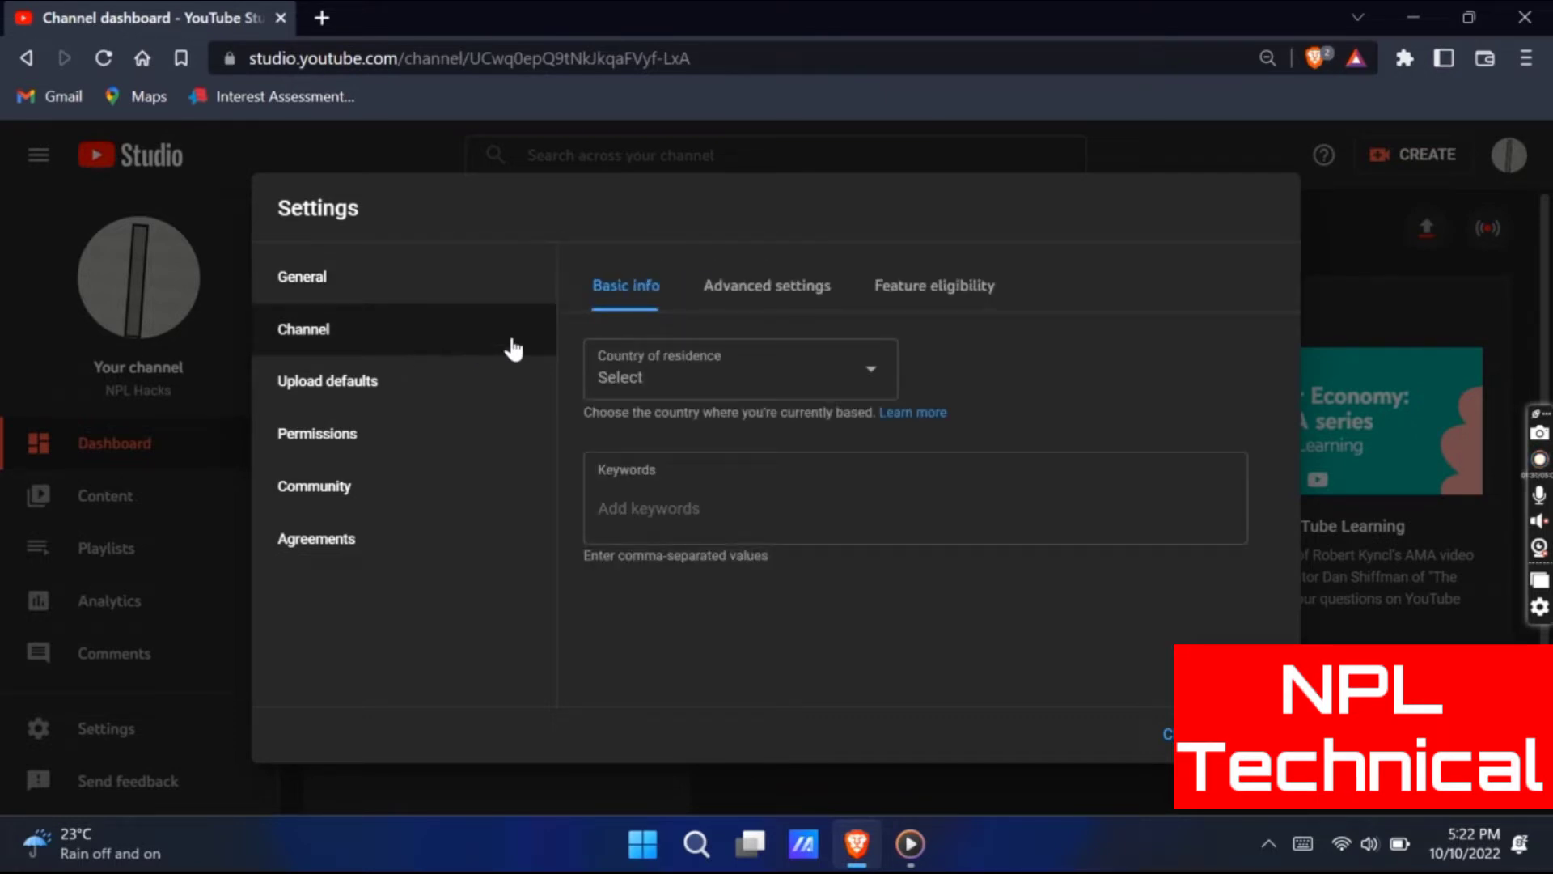
left_click(926, 296)
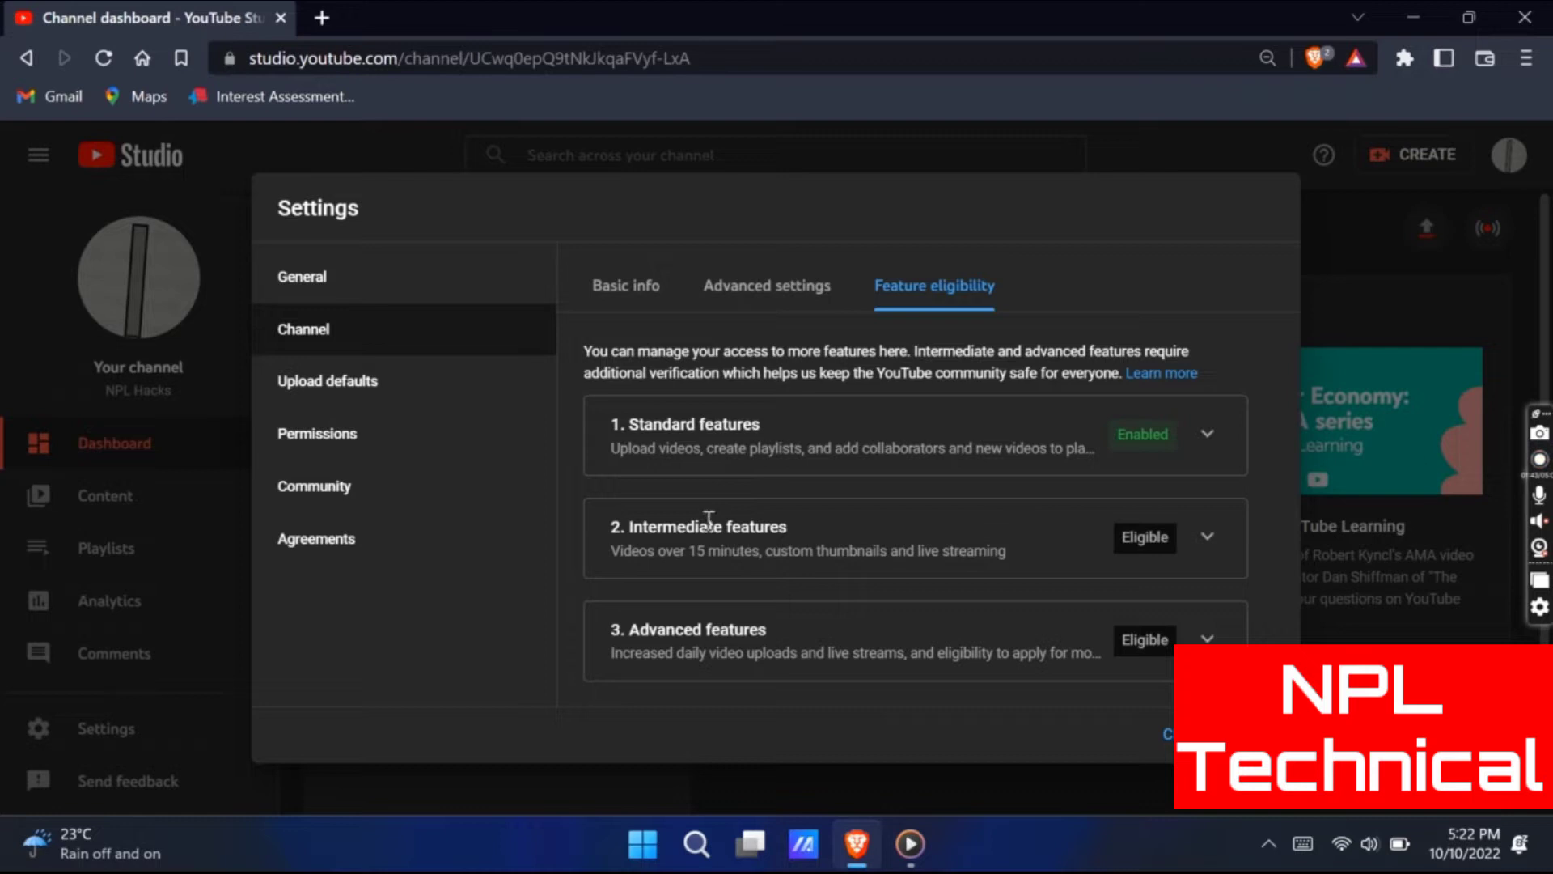
left_click(1207, 538)
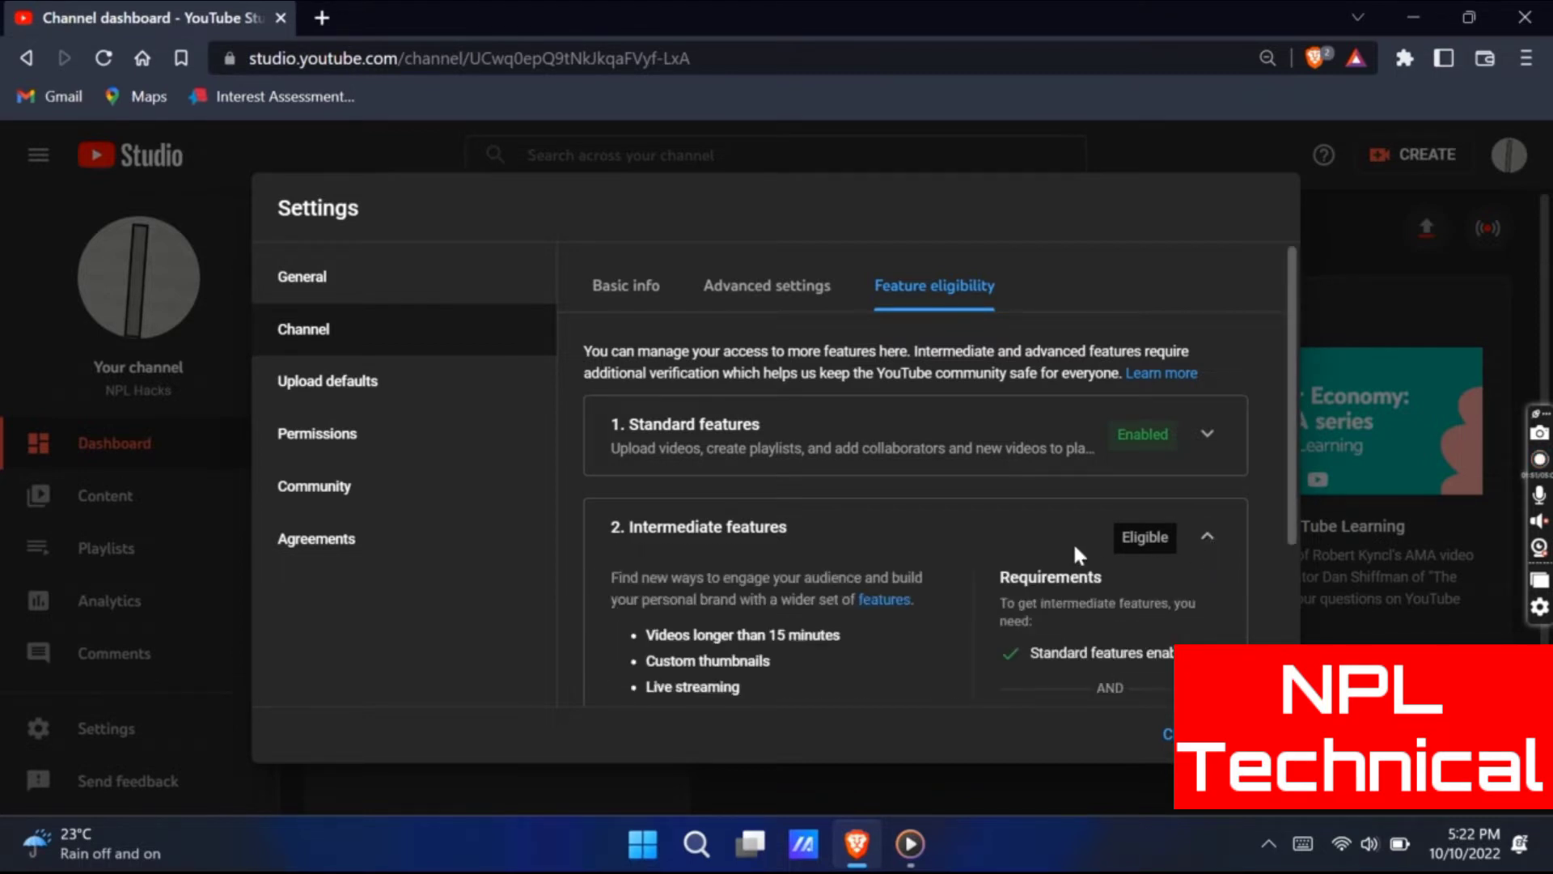
scroll(1073, 542, "down", 3)
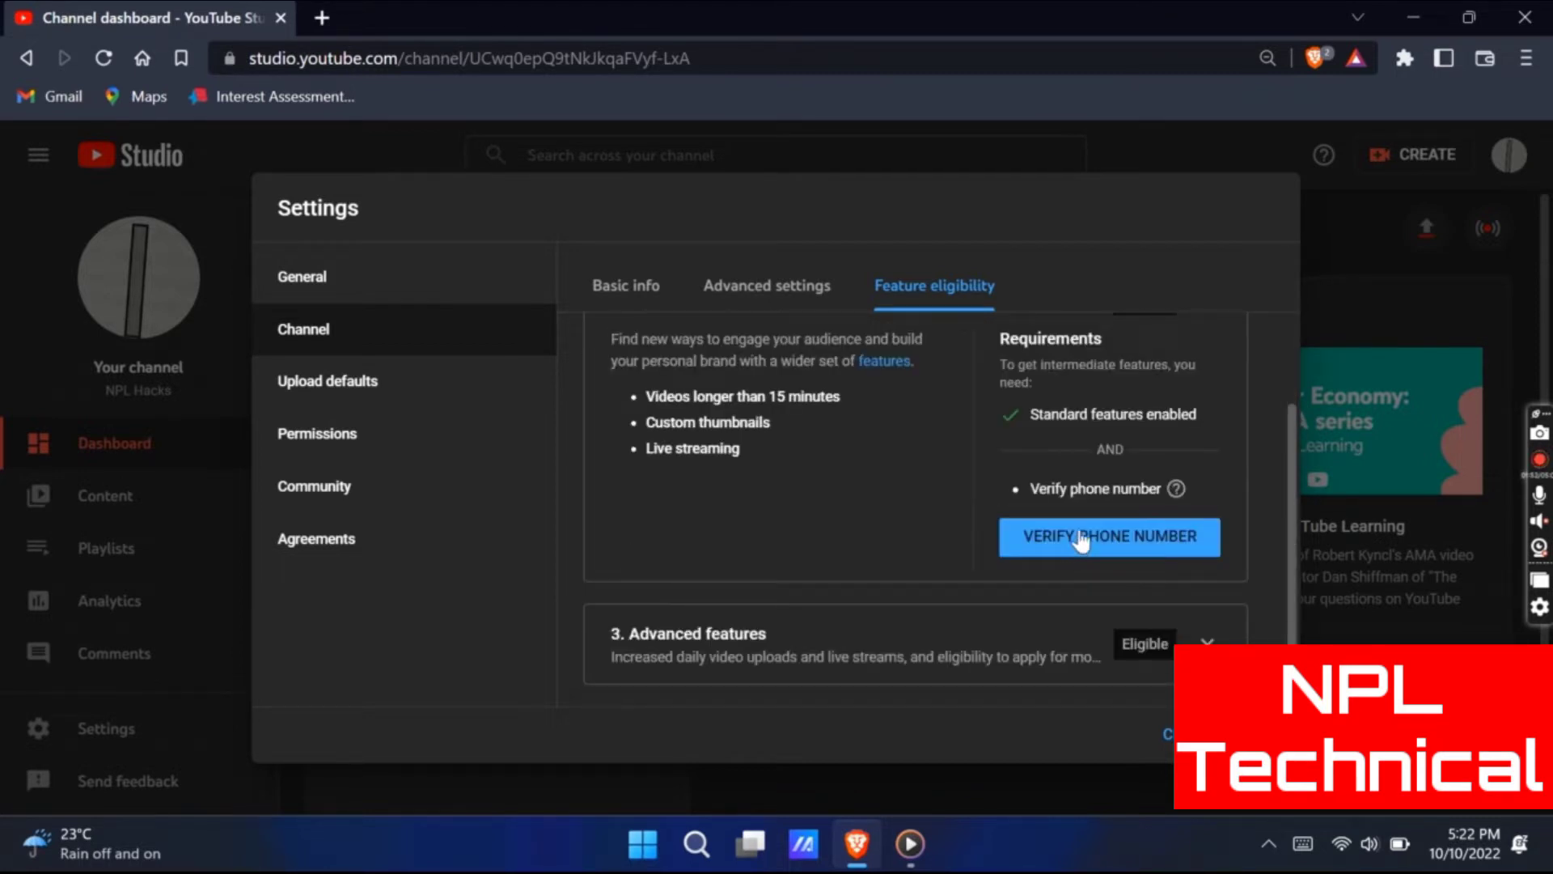
scroll(1081, 537, "up", 1)
scroll(1082, 537, "down", 1)
left_click(1081, 537)
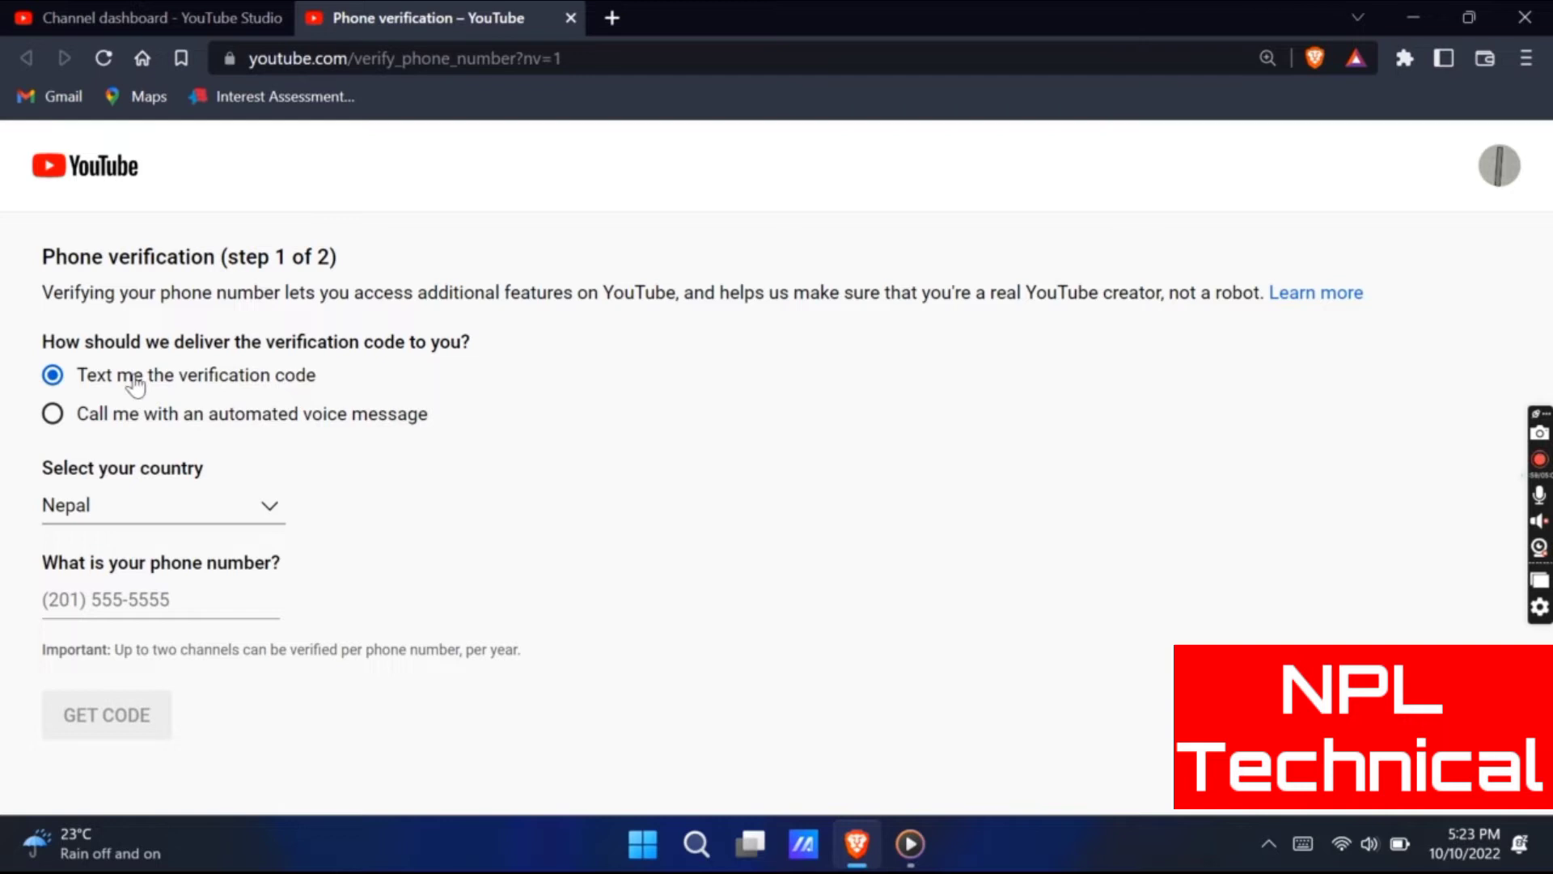
Step: Paste the phone number and request the verification code by text message
left_click(131, 598)
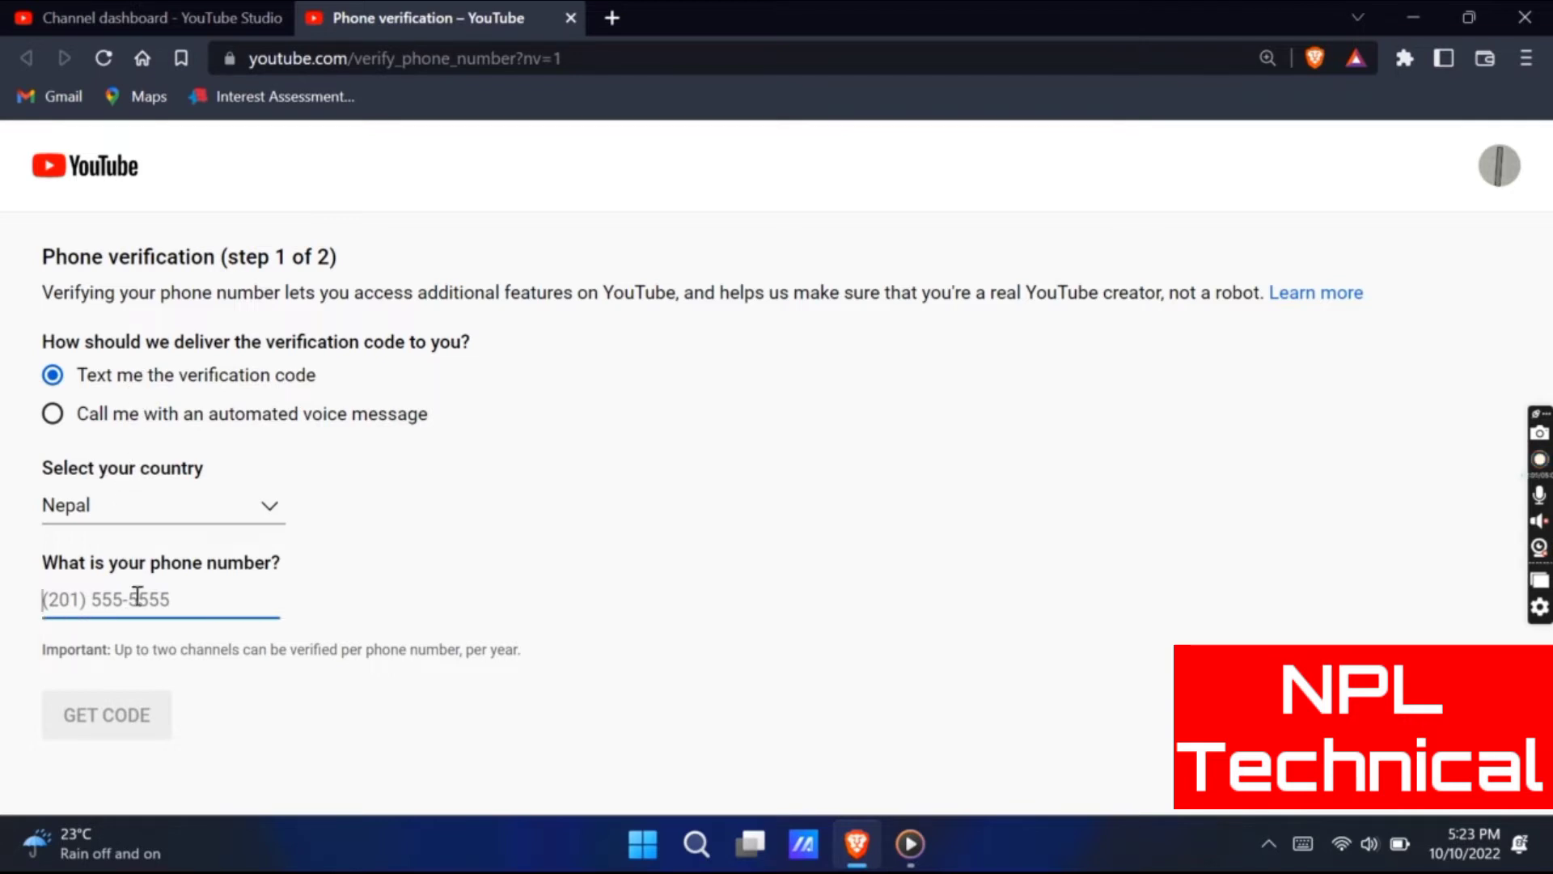
key("ctrl+v")
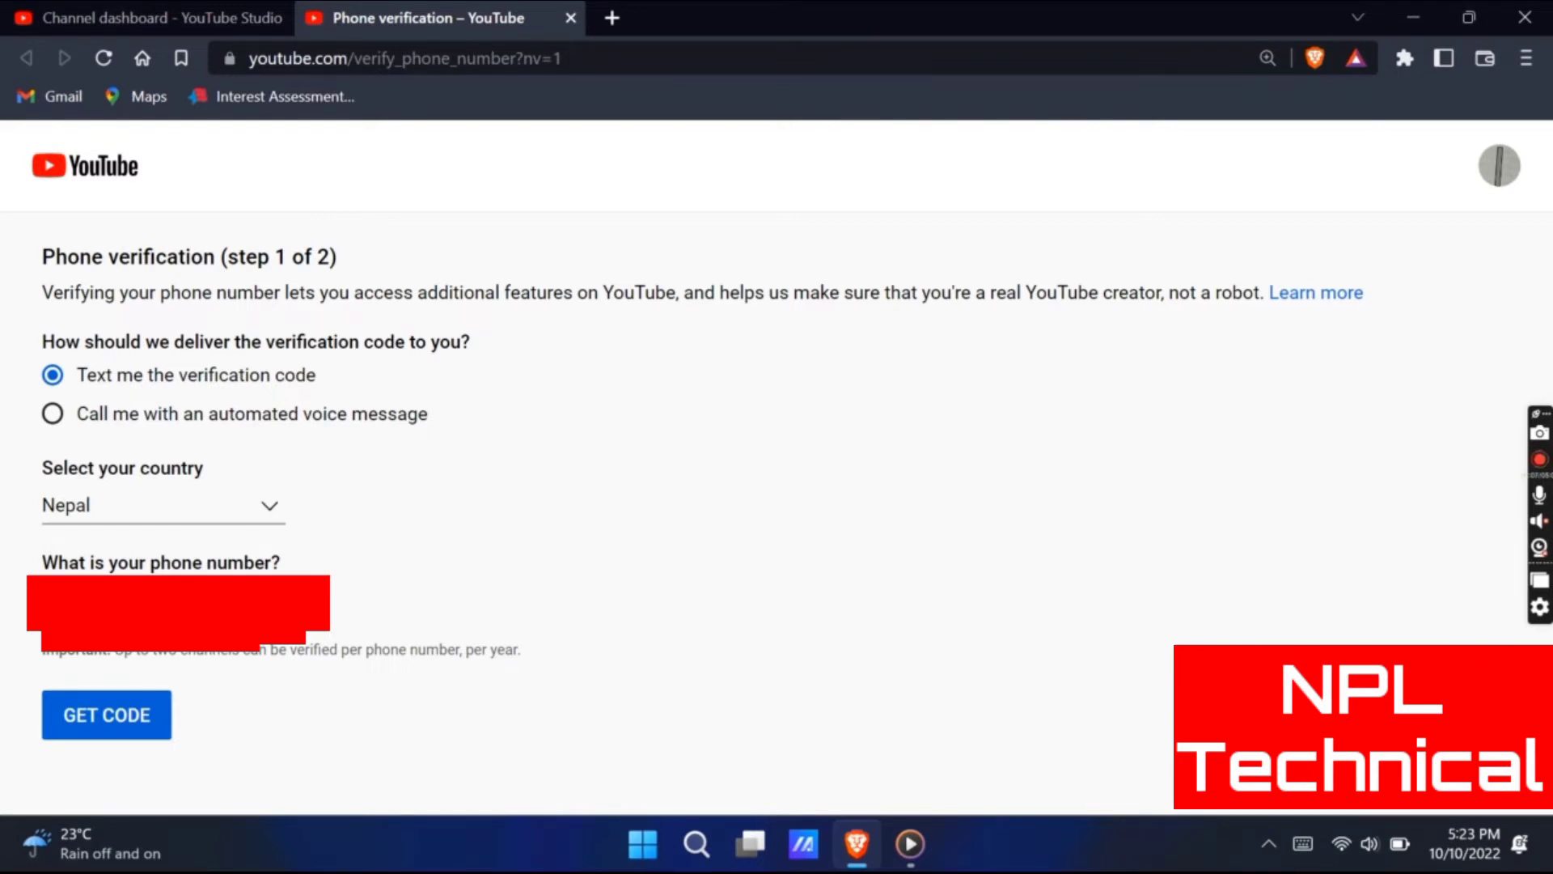
key("Return")
left_click(111, 718)
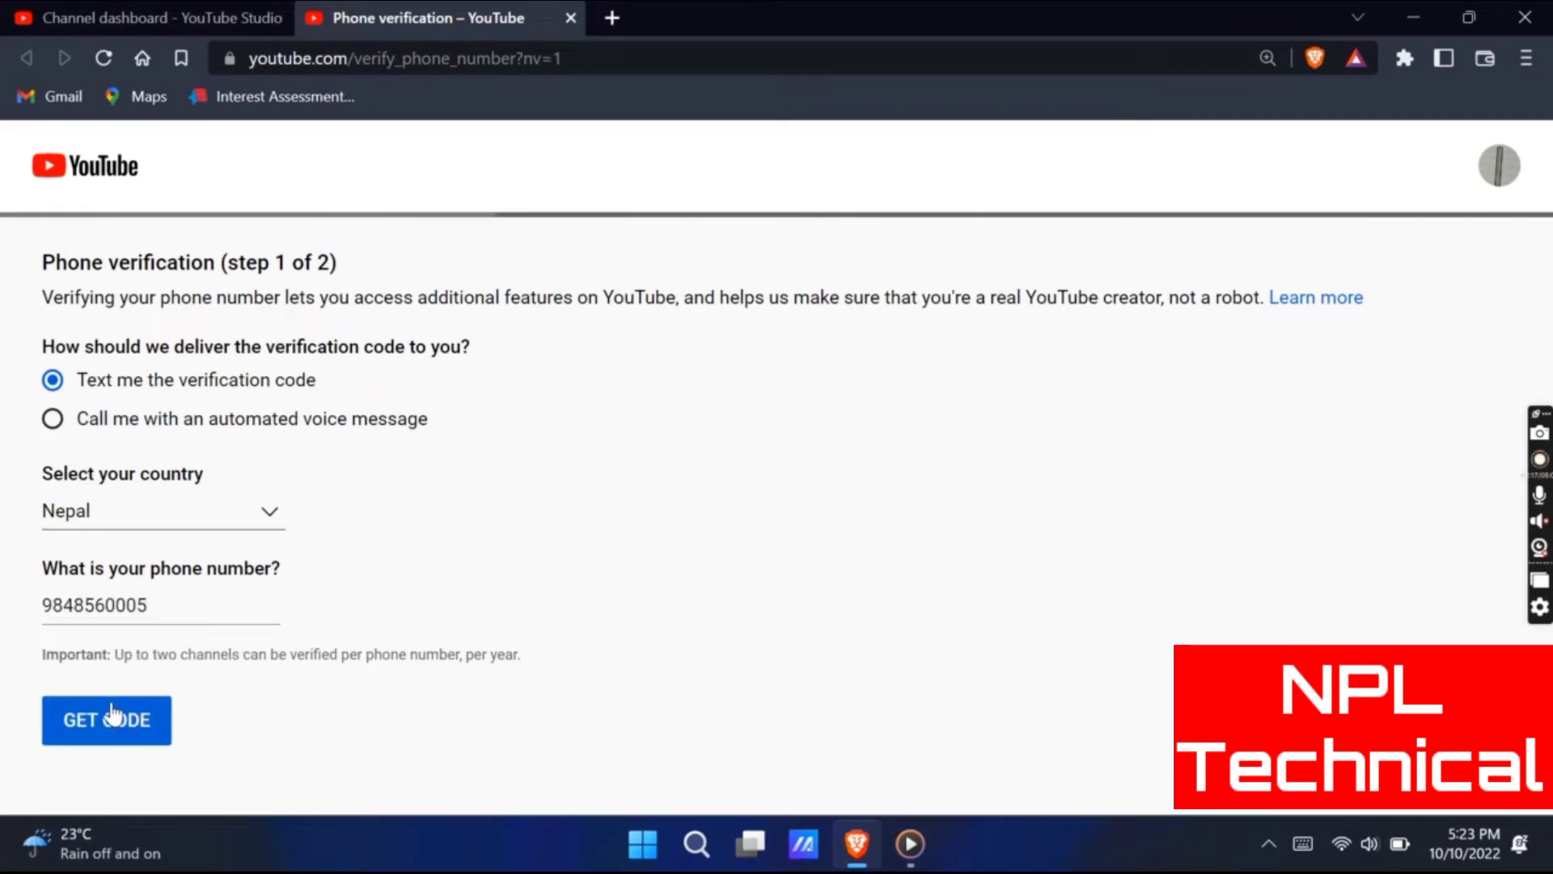
left_click(180, 411)
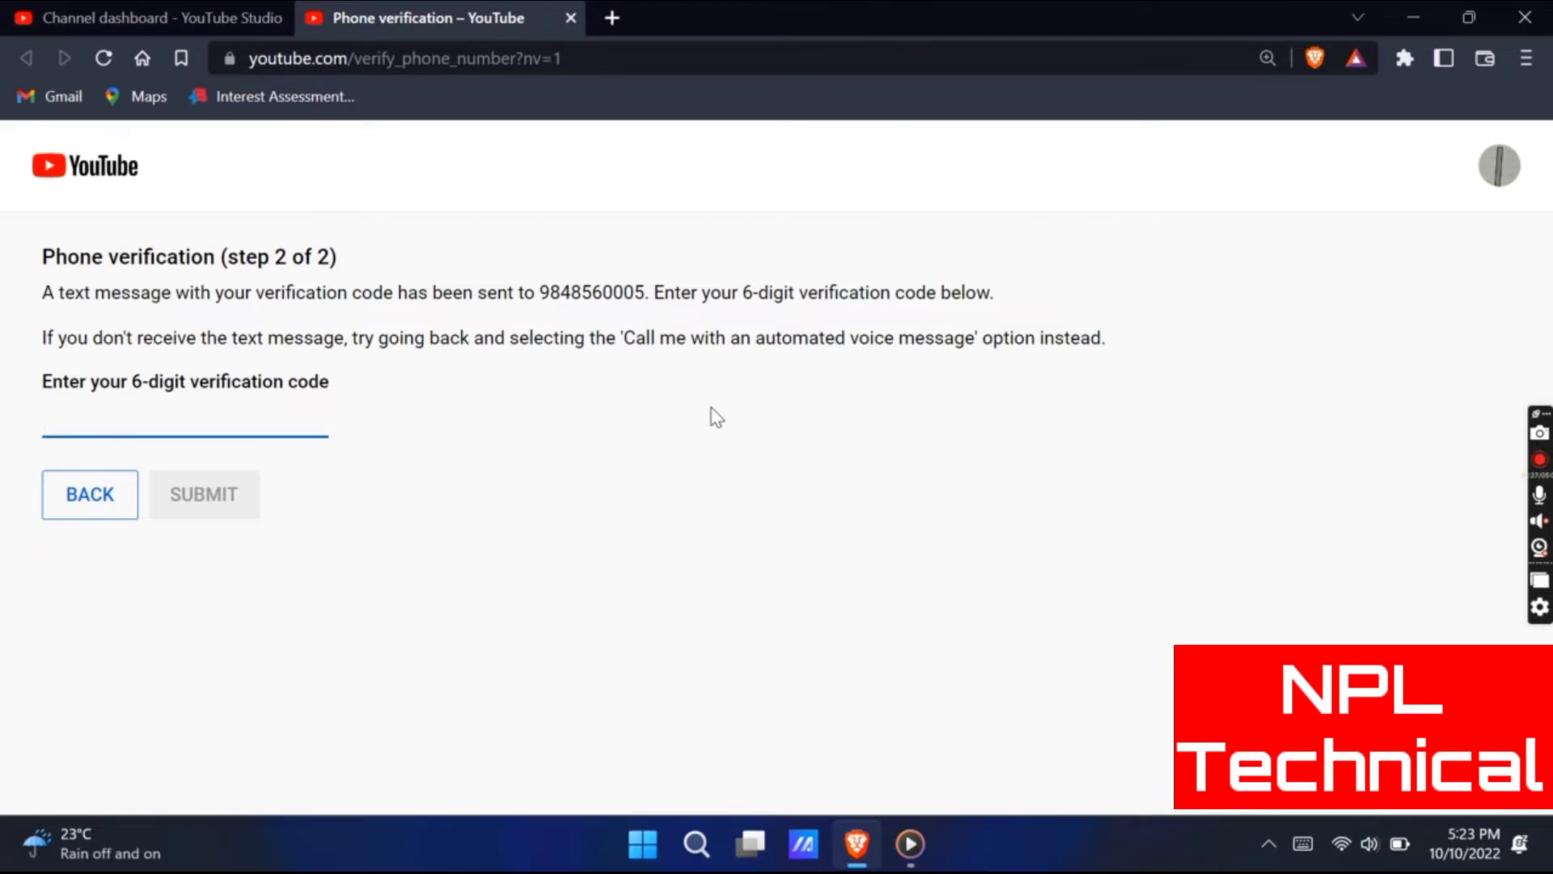
Step: Enter the 6-digit code from the text message and submit it
type("9")
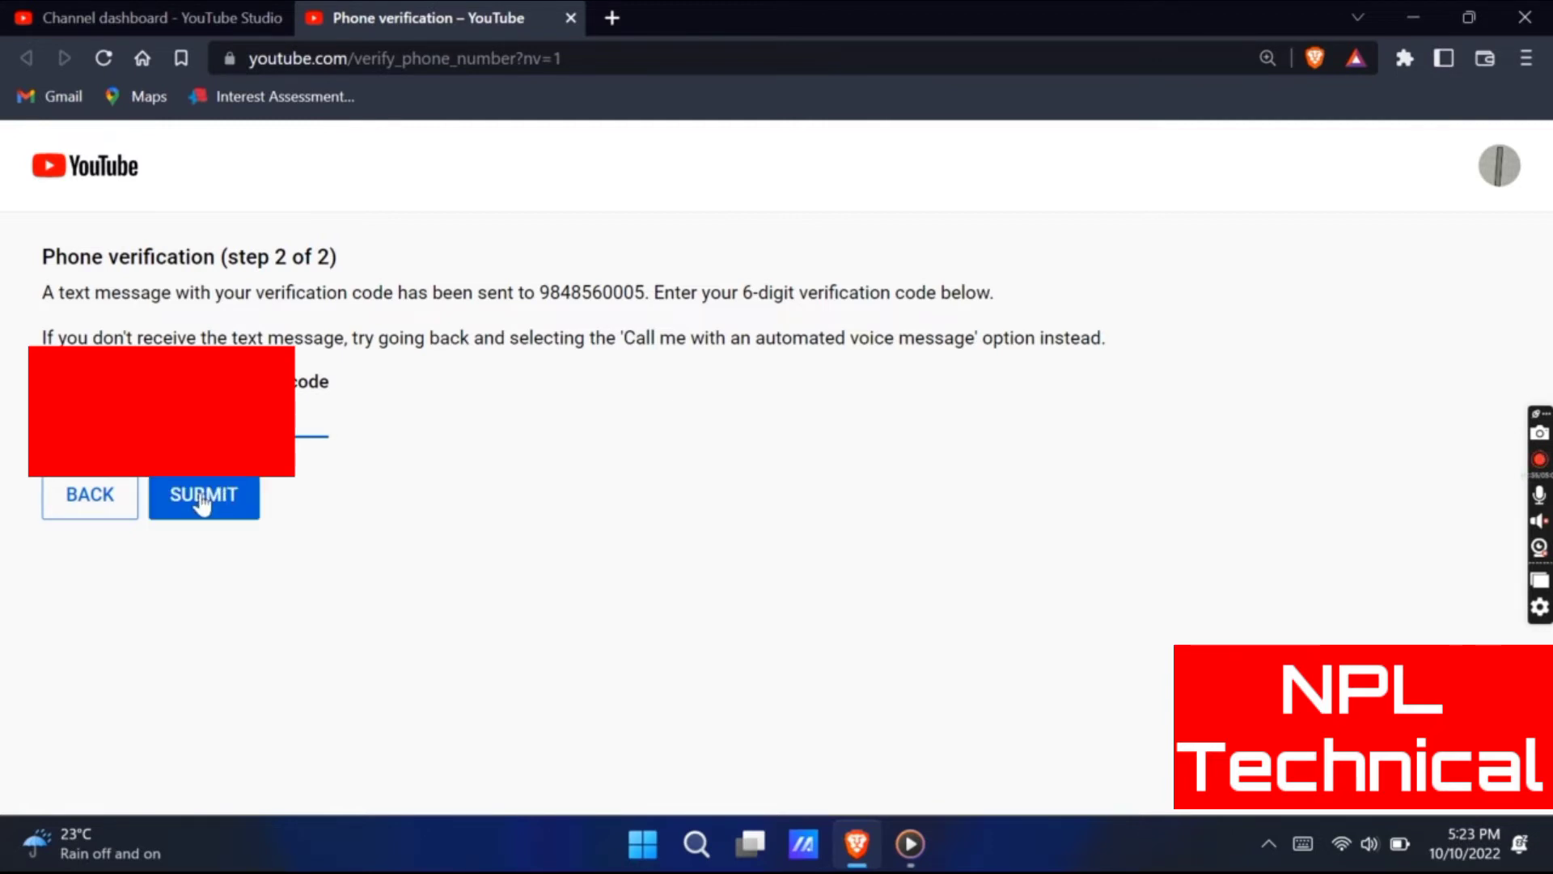
left_click(202, 494)
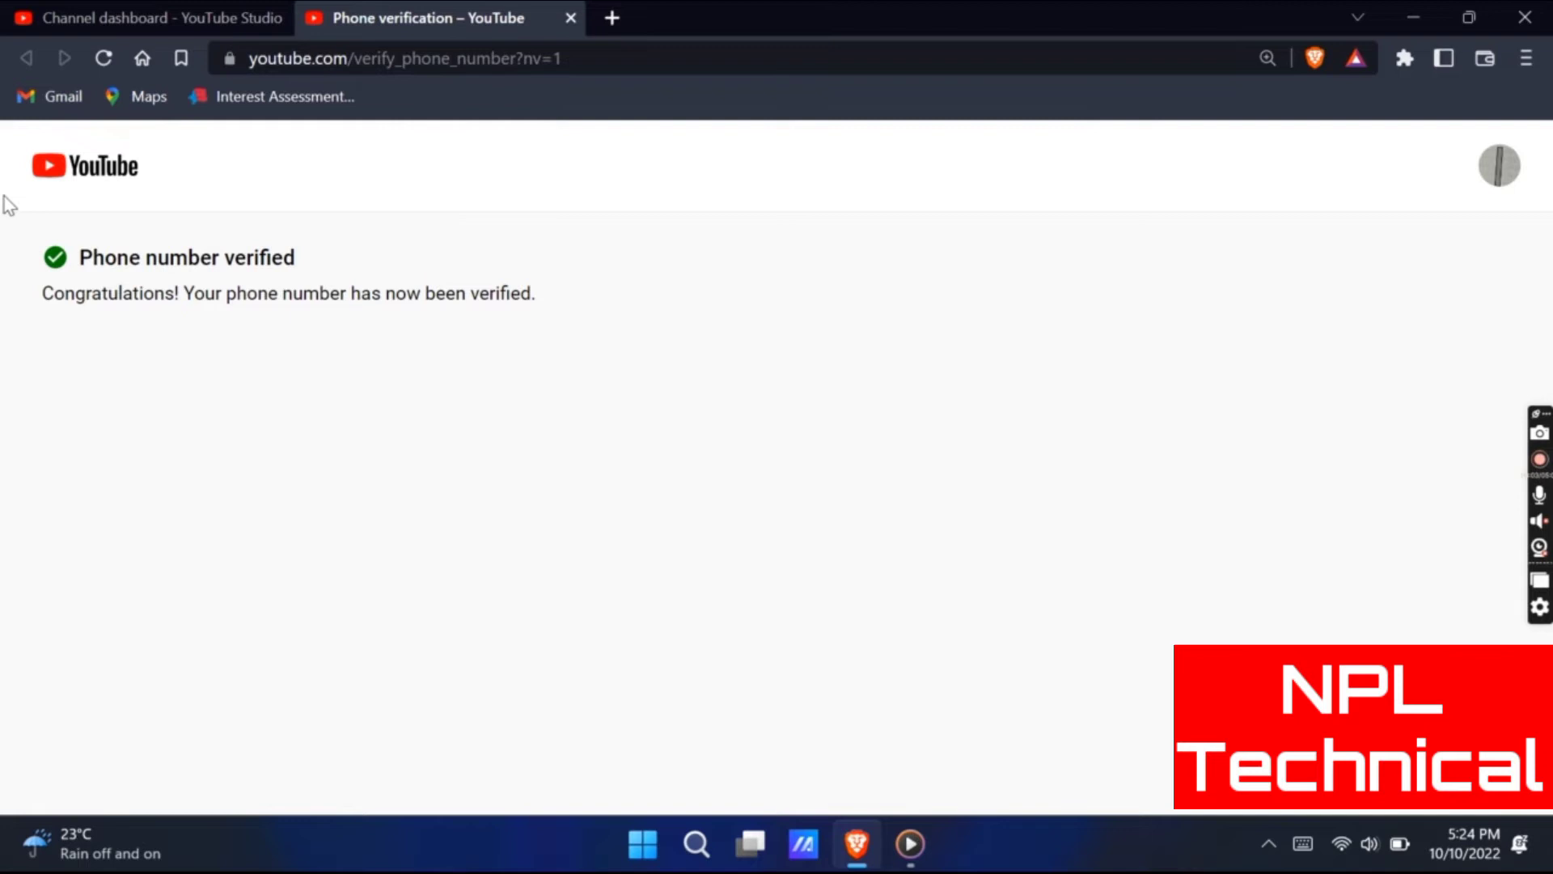
Step: Switch to the mirrored phone showing the YT Studio App info page
left_click(1540, 459)
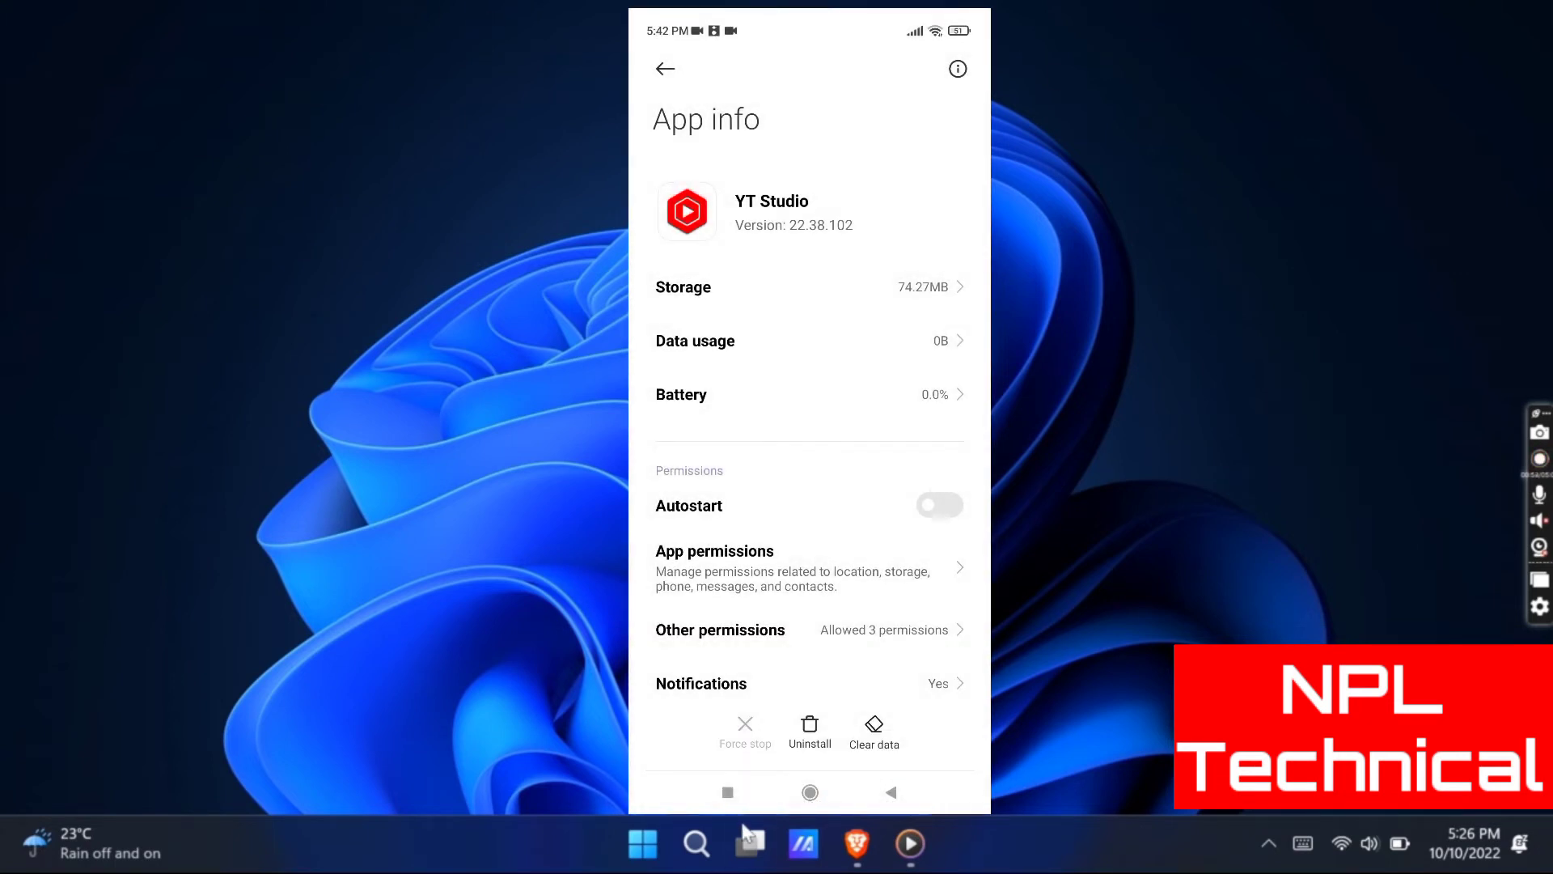
Step: Bring Brave back to the front and open a blank new tab
left_click(857, 844)
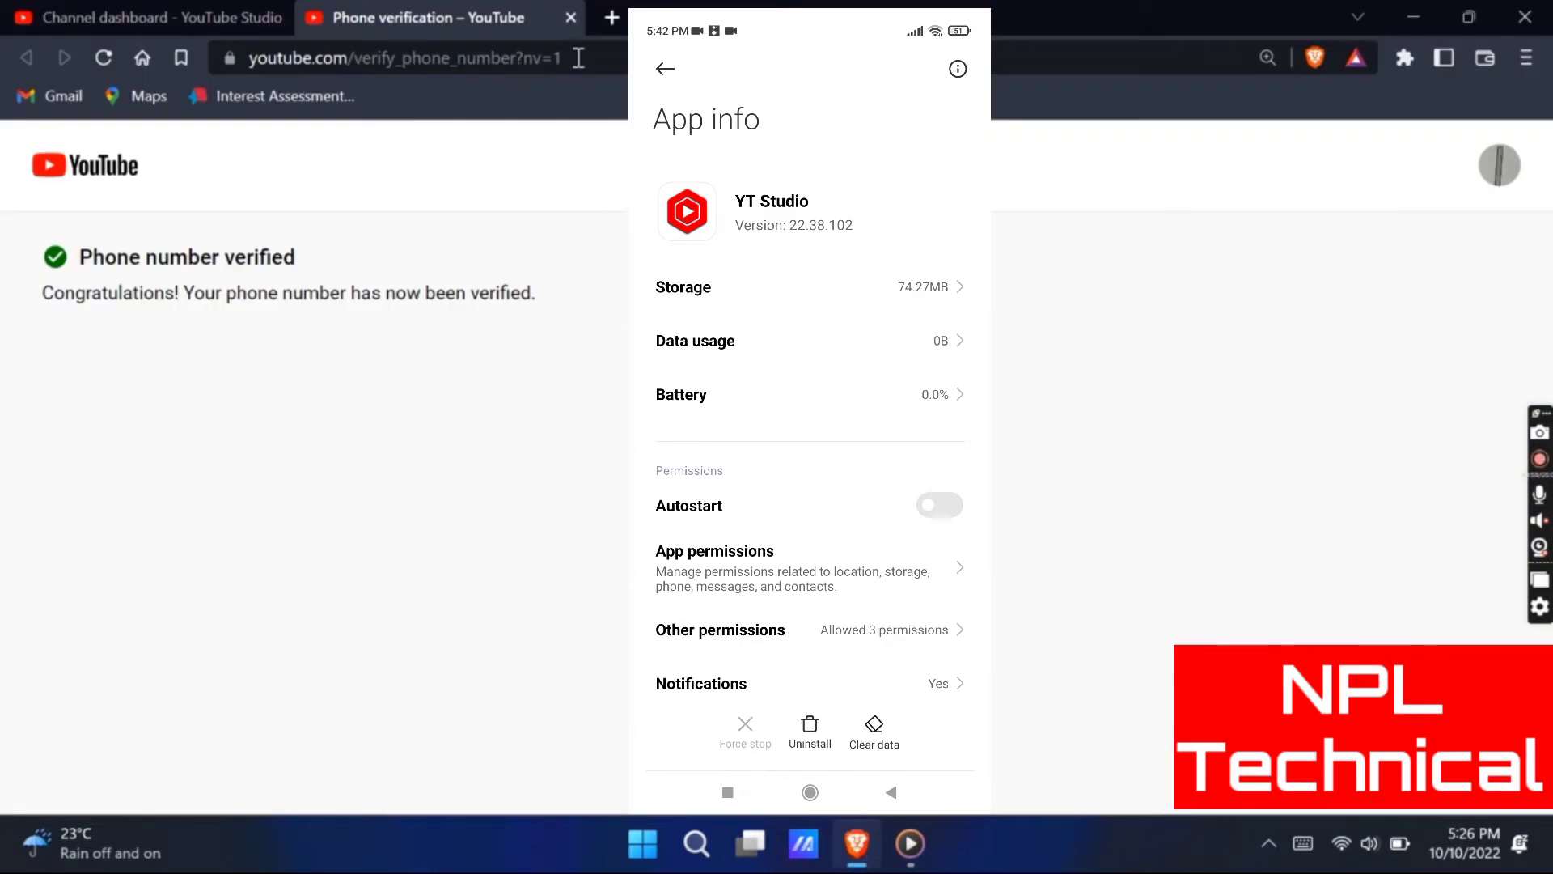
left_click(623, 24)
left_click(613, 17)
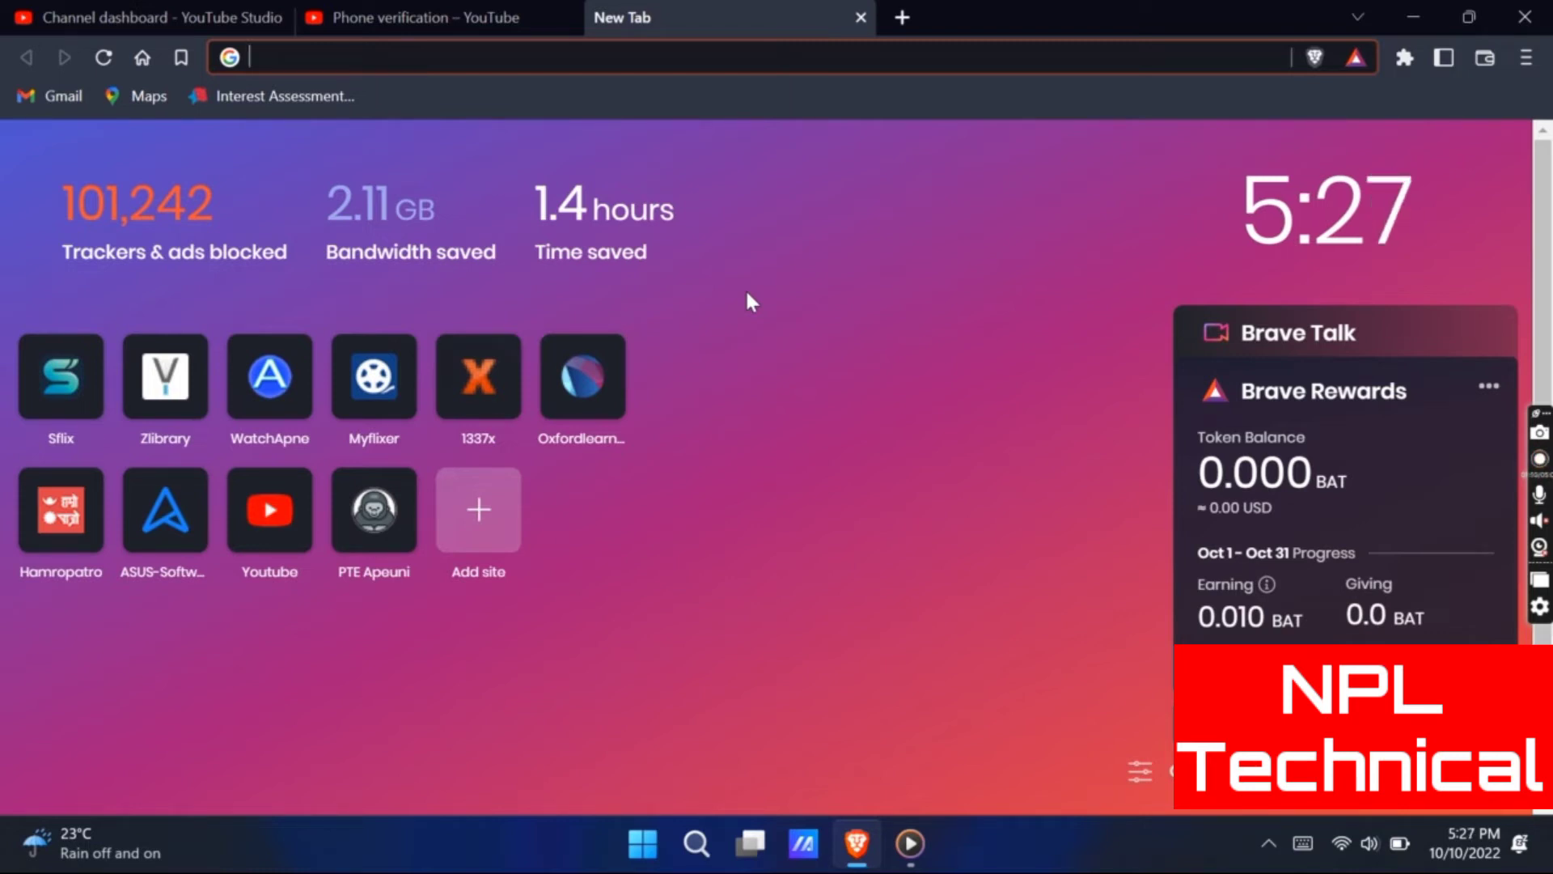
Step: Open Clear browsing data from the Ctrl+H history and review the All time cache options
key("ctrl+h")
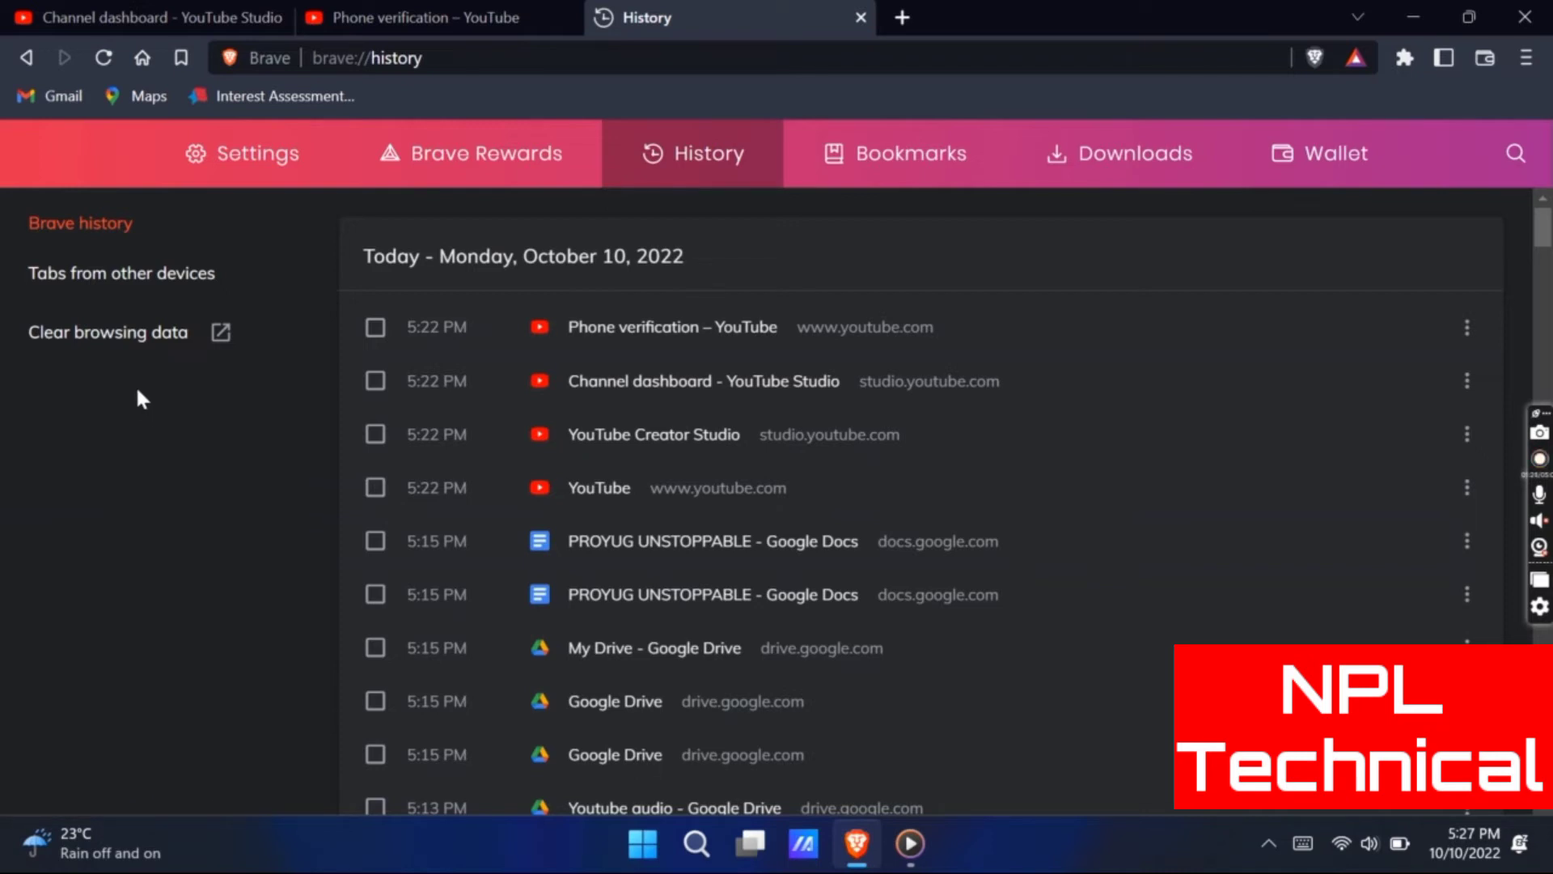
left_click(126, 346)
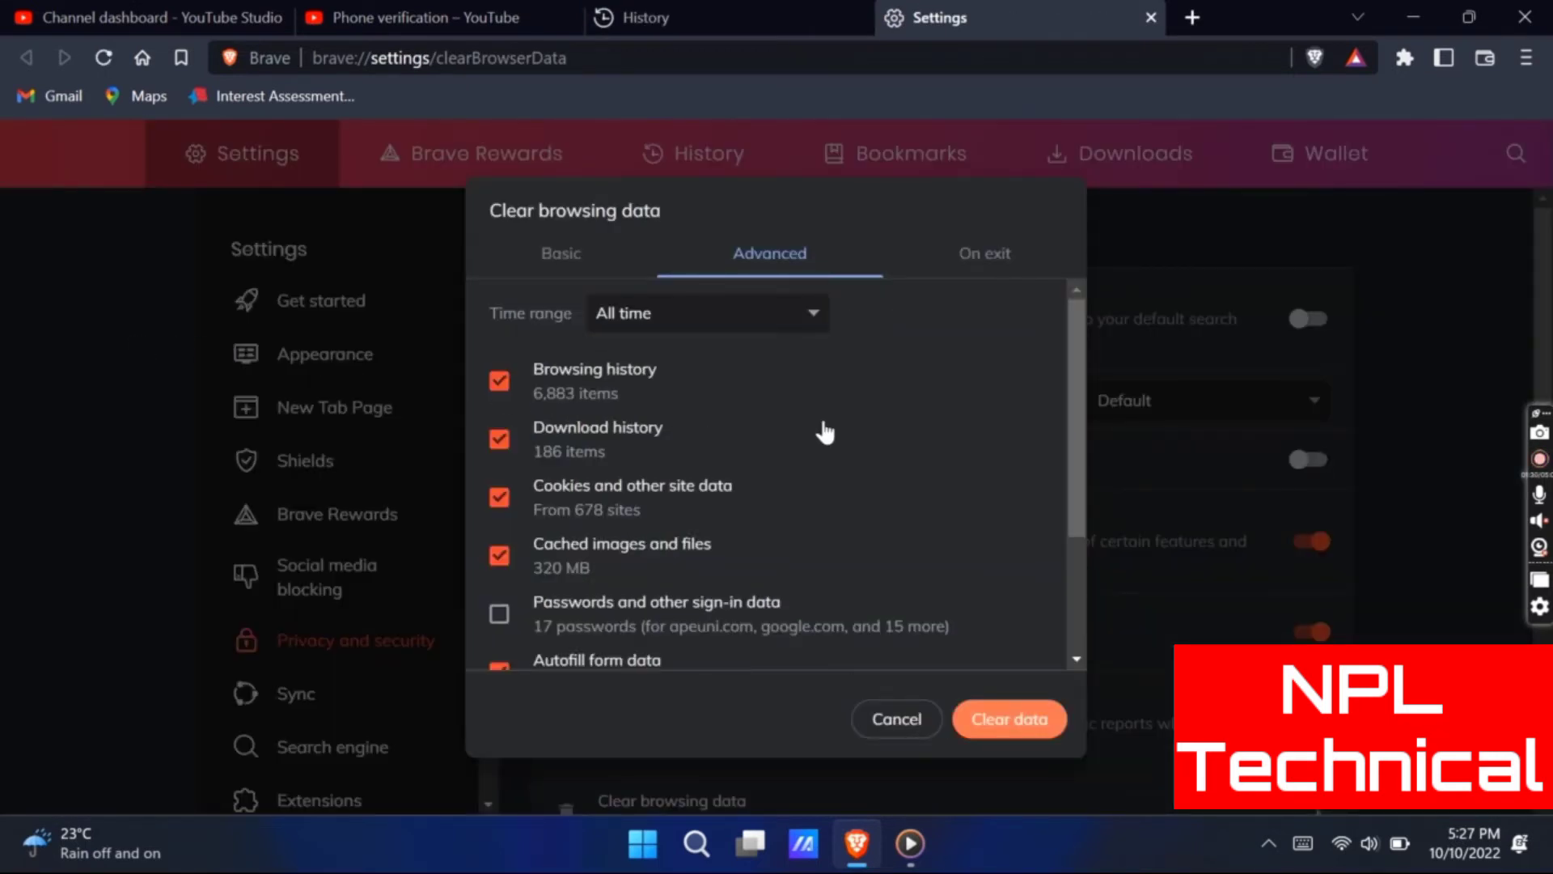
scroll(656, 473, "down", 2)
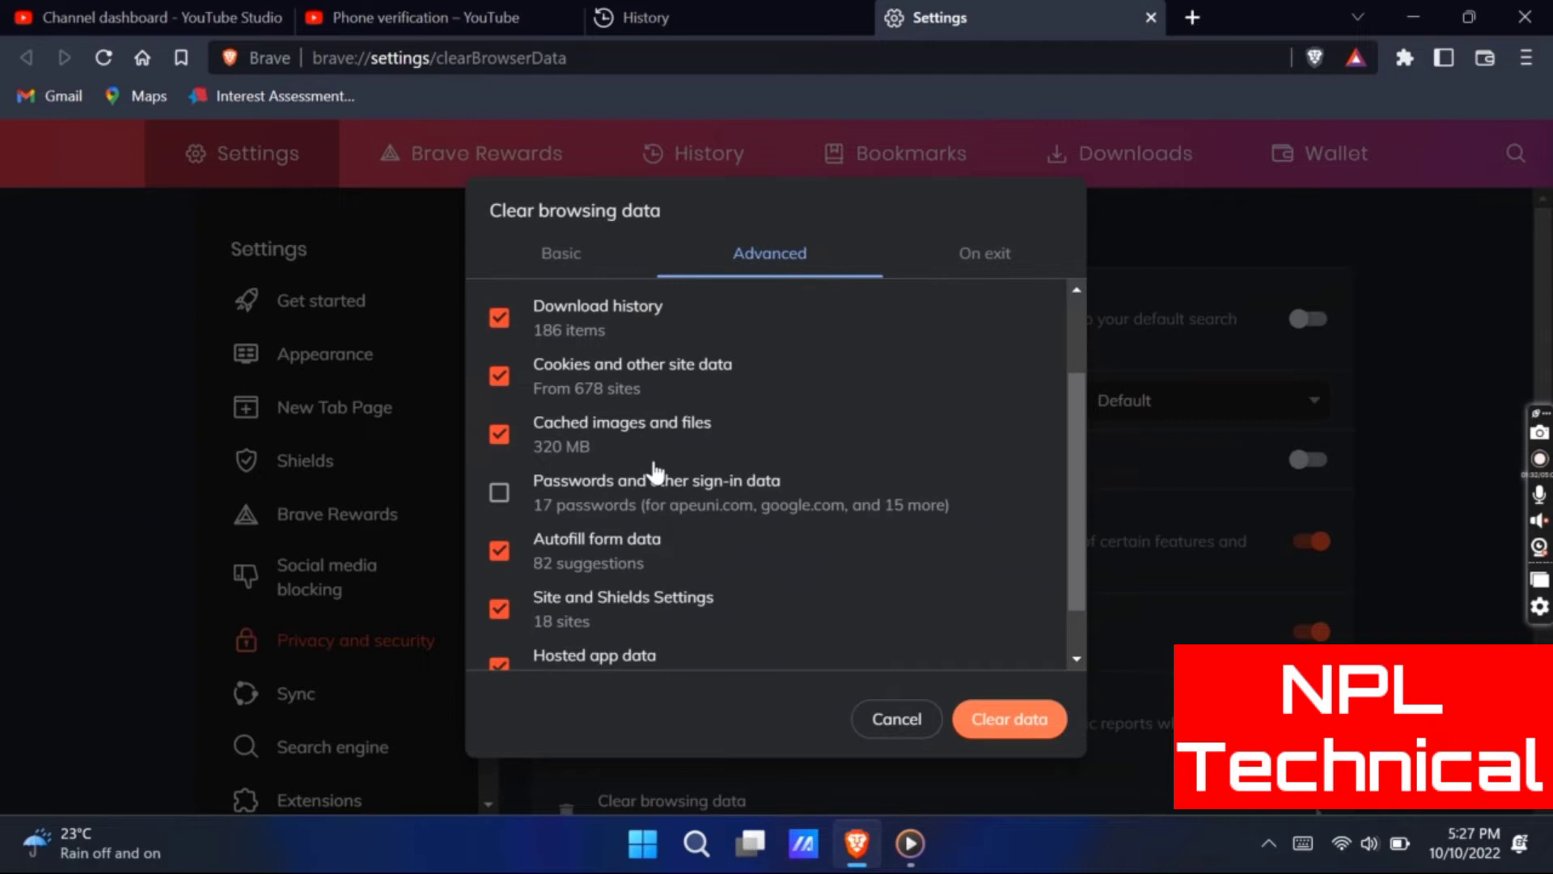
scroll(655, 473, "down", 1)
scroll(656, 473, "up", 3)
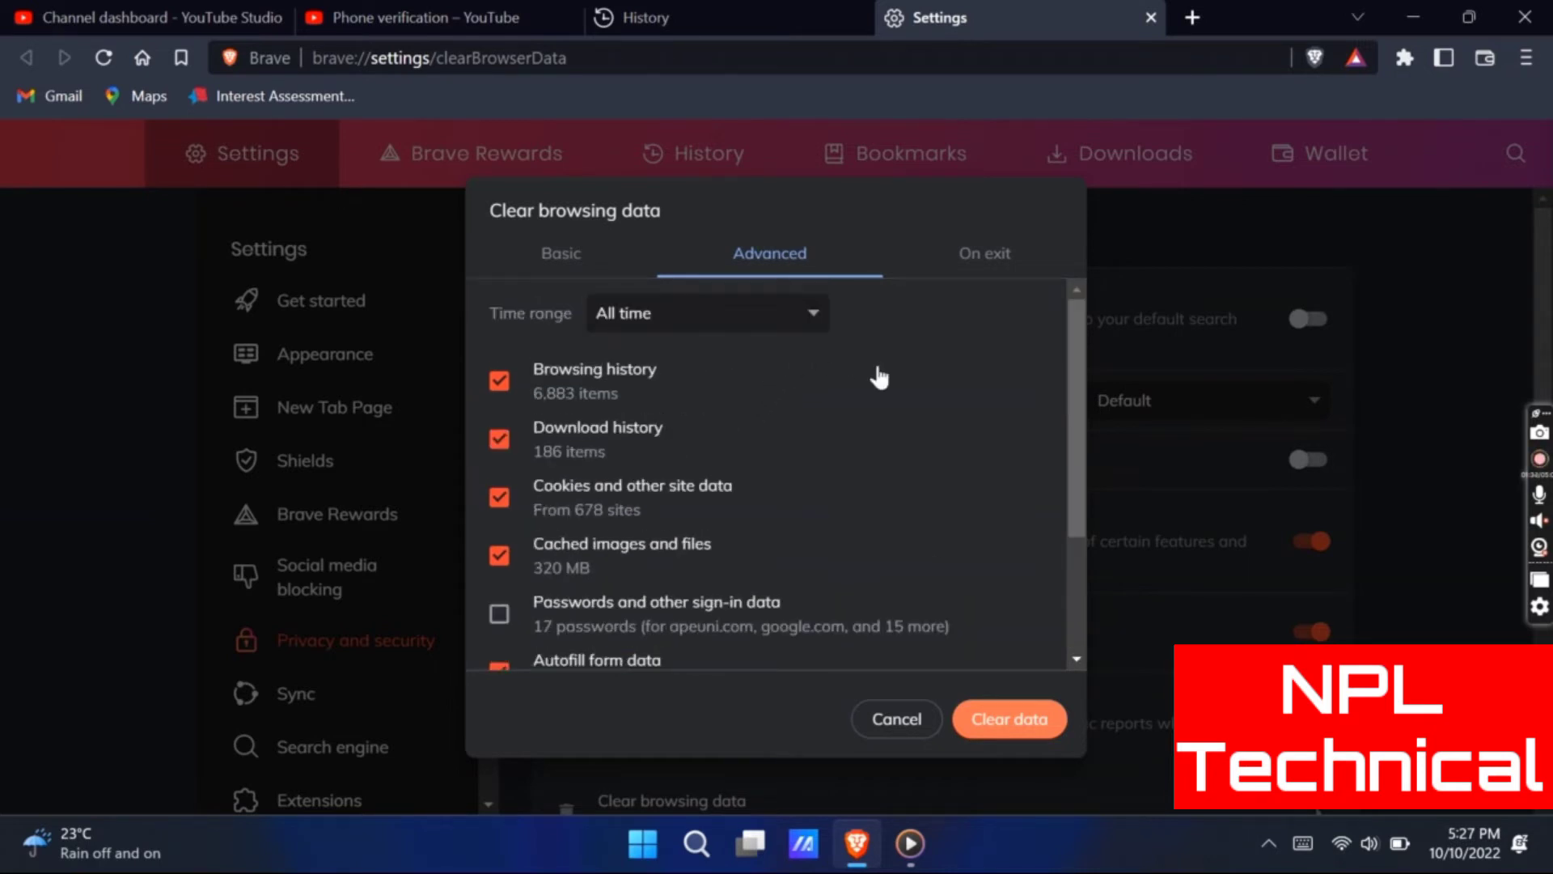
scroll(906, 453, "down", 3)
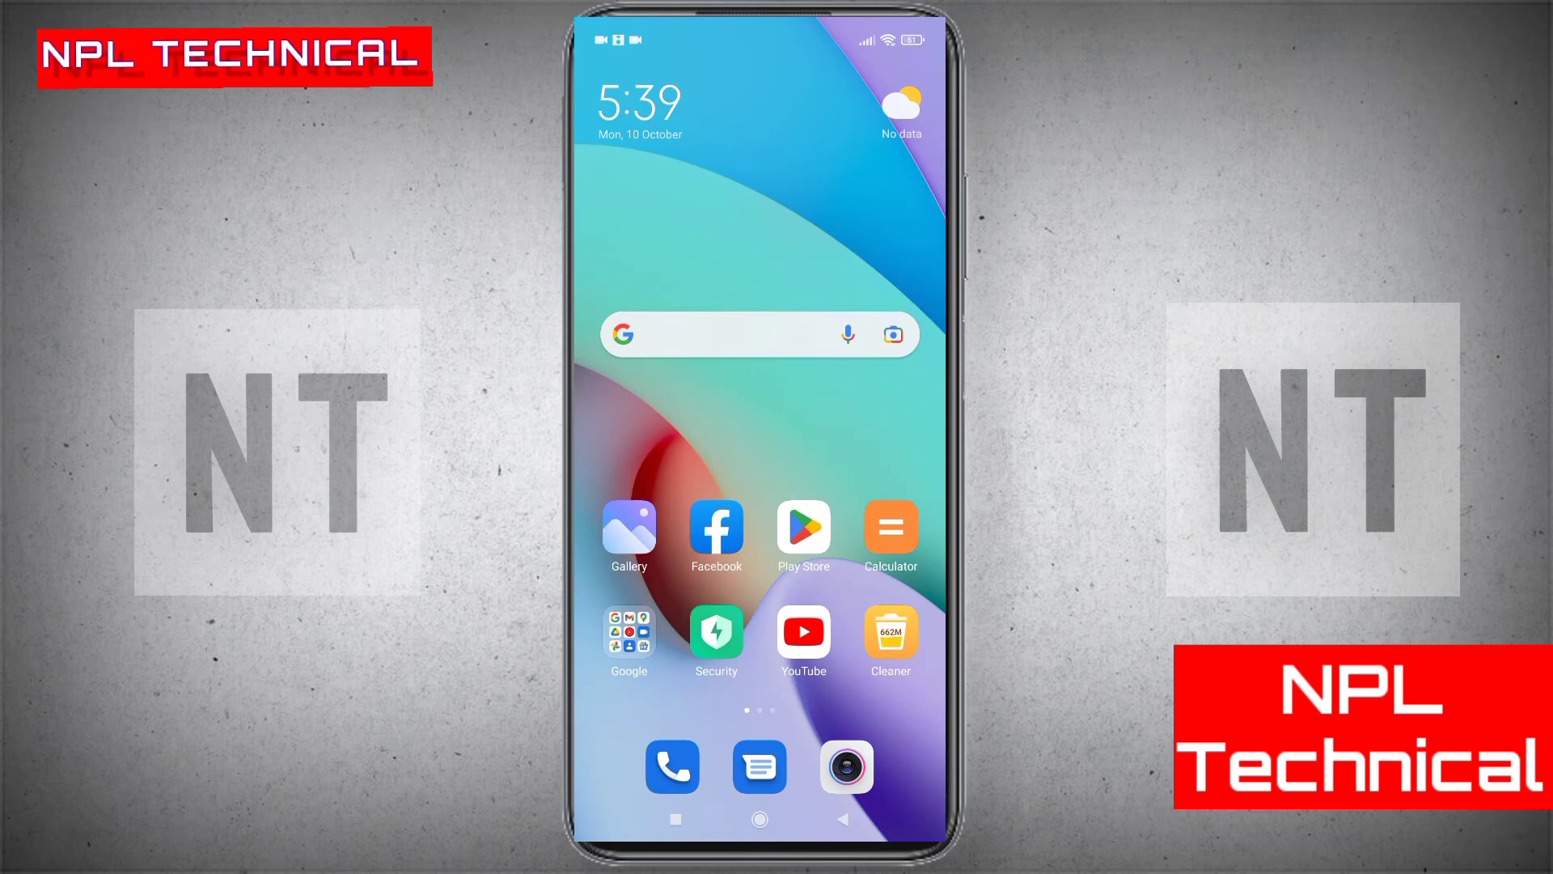
Step: Find 'youtube studio' in the Play Store search history and open its app page
left_click(803, 540)
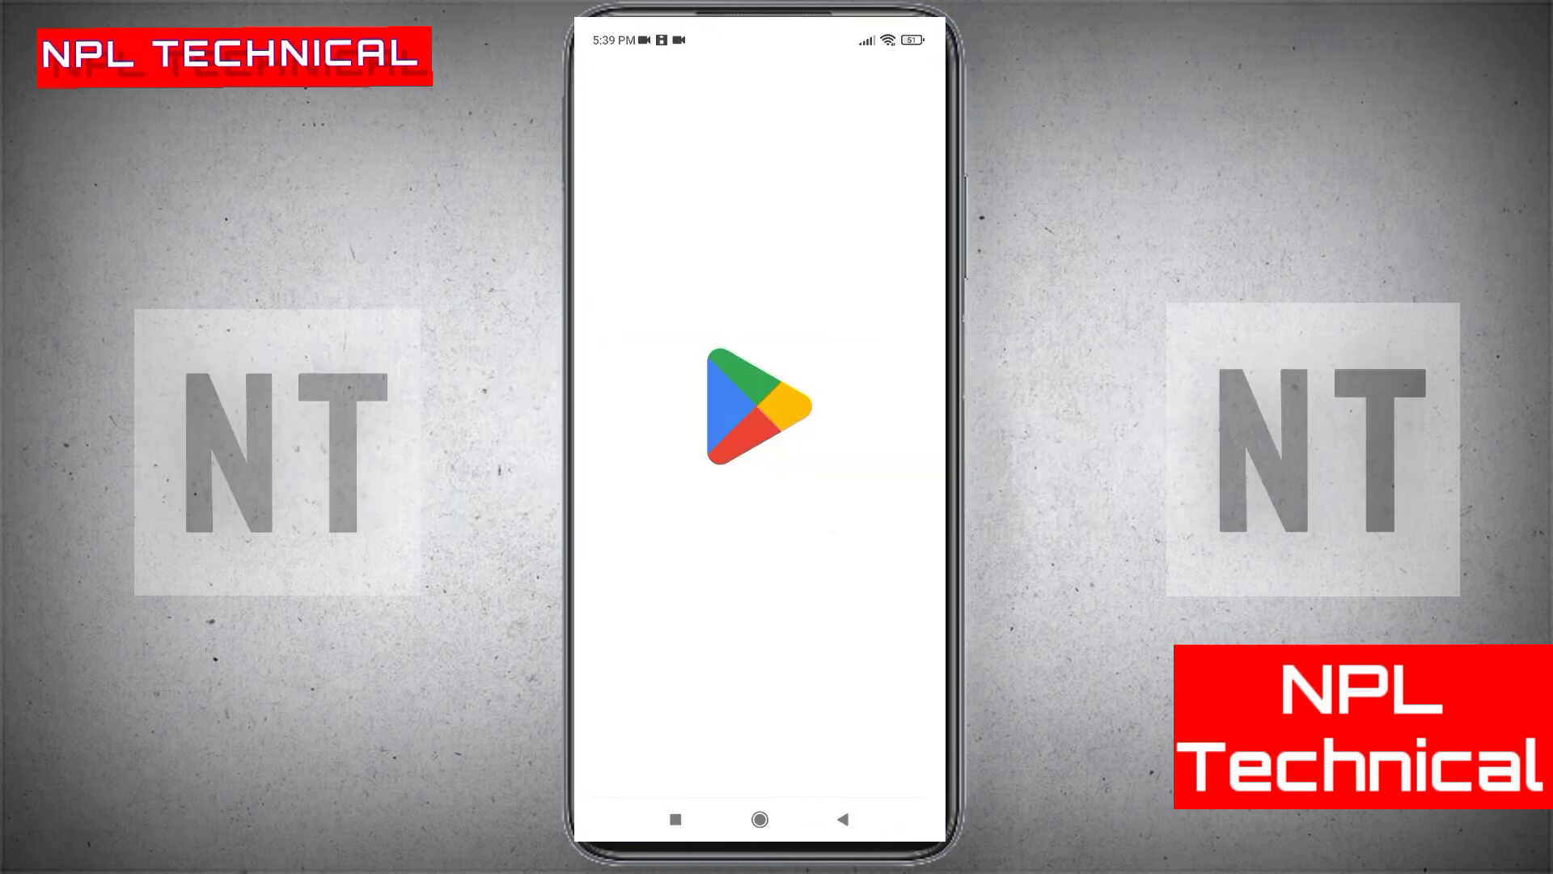
left_click(760, 73)
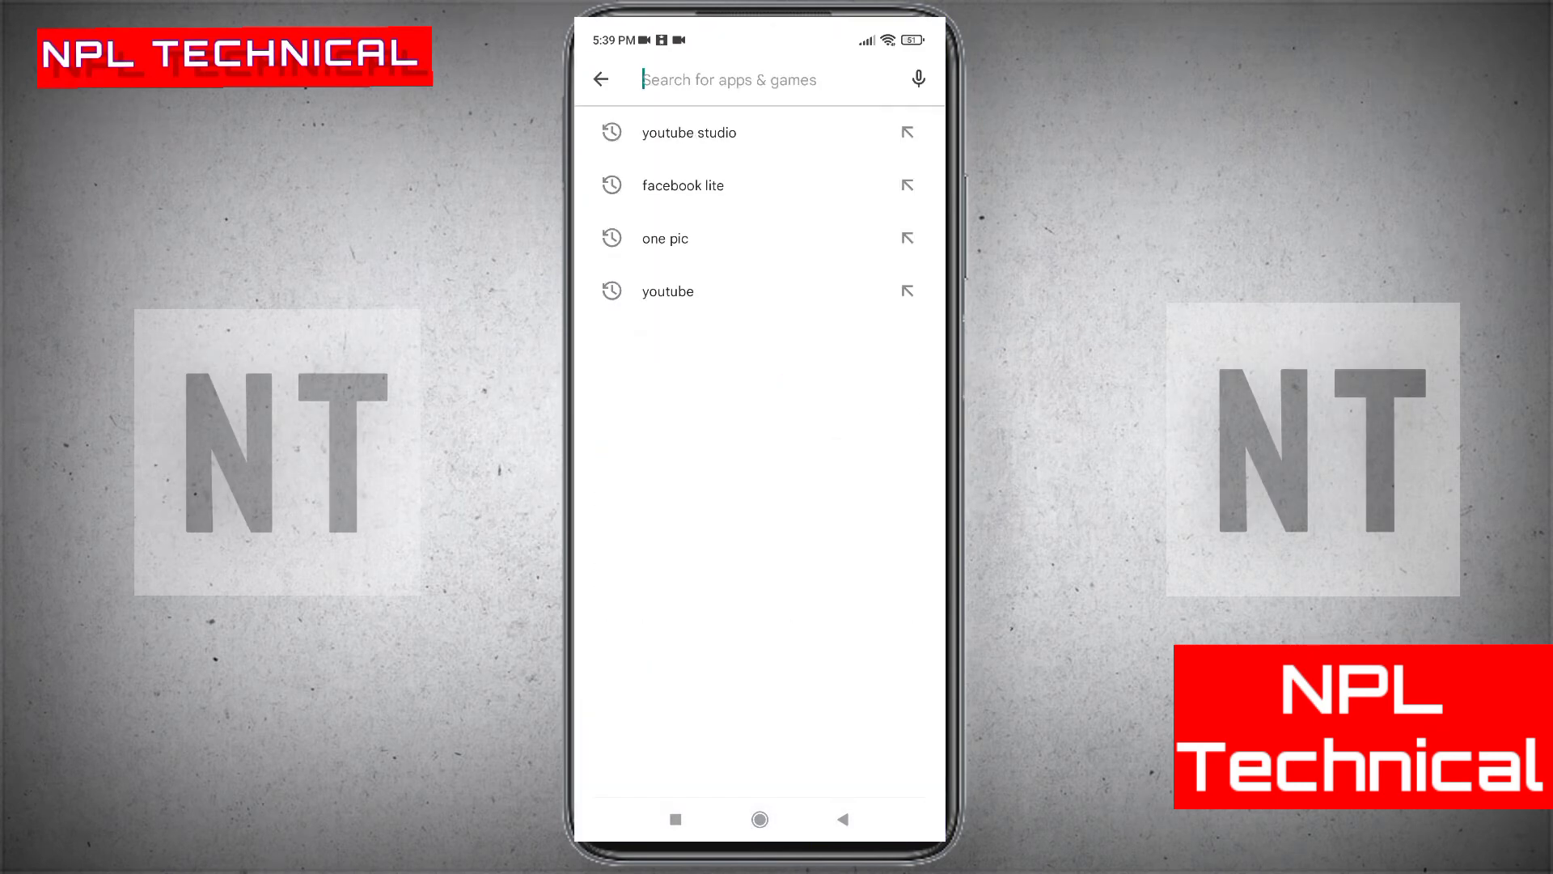
left_click(689, 132)
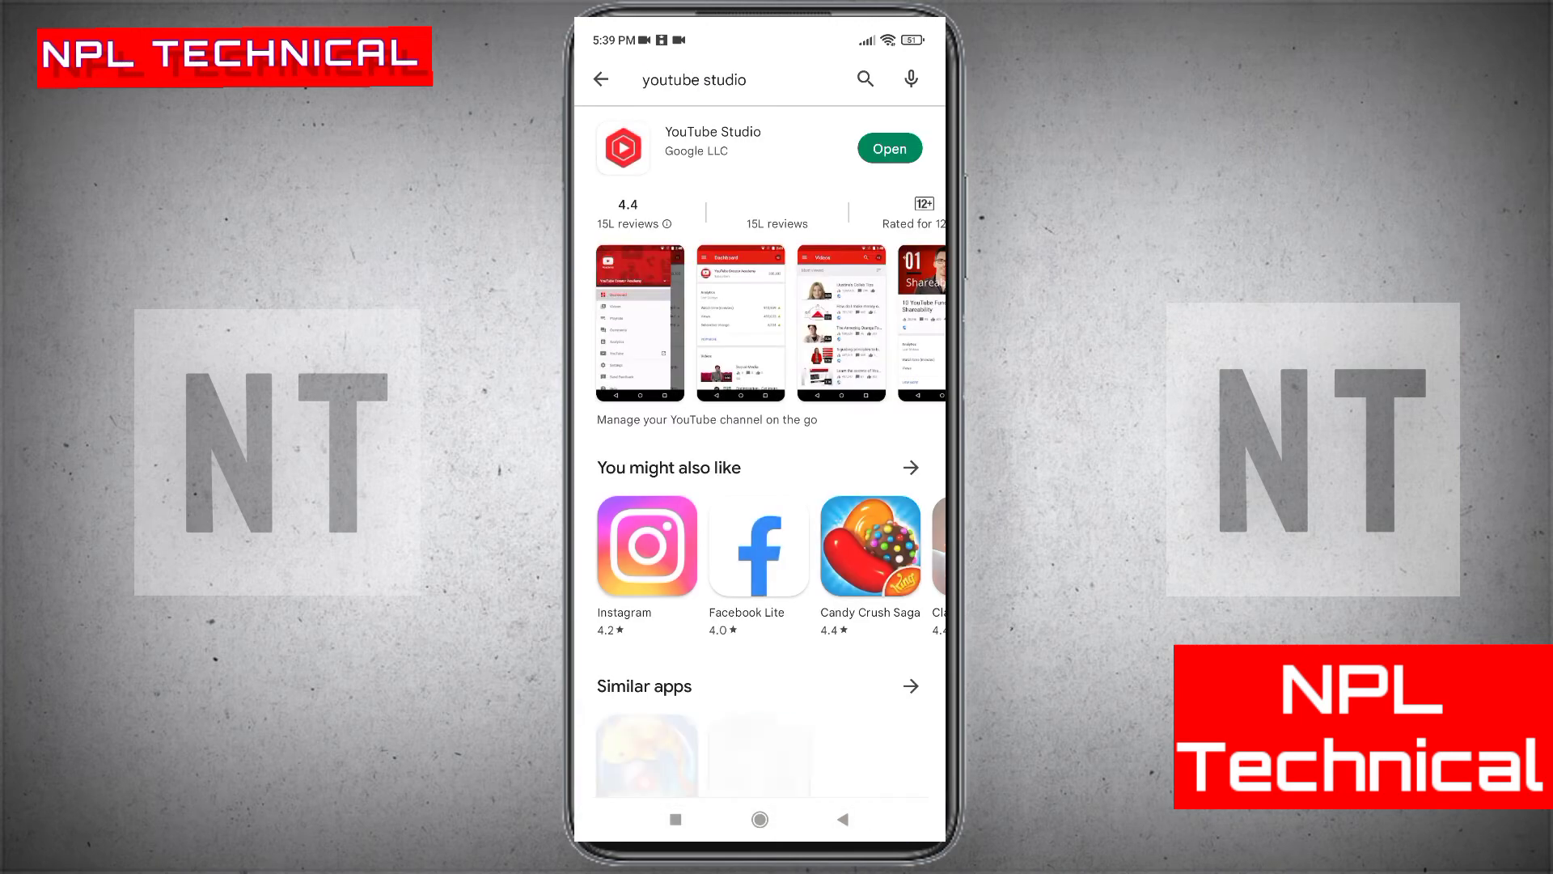
left_click(712, 139)
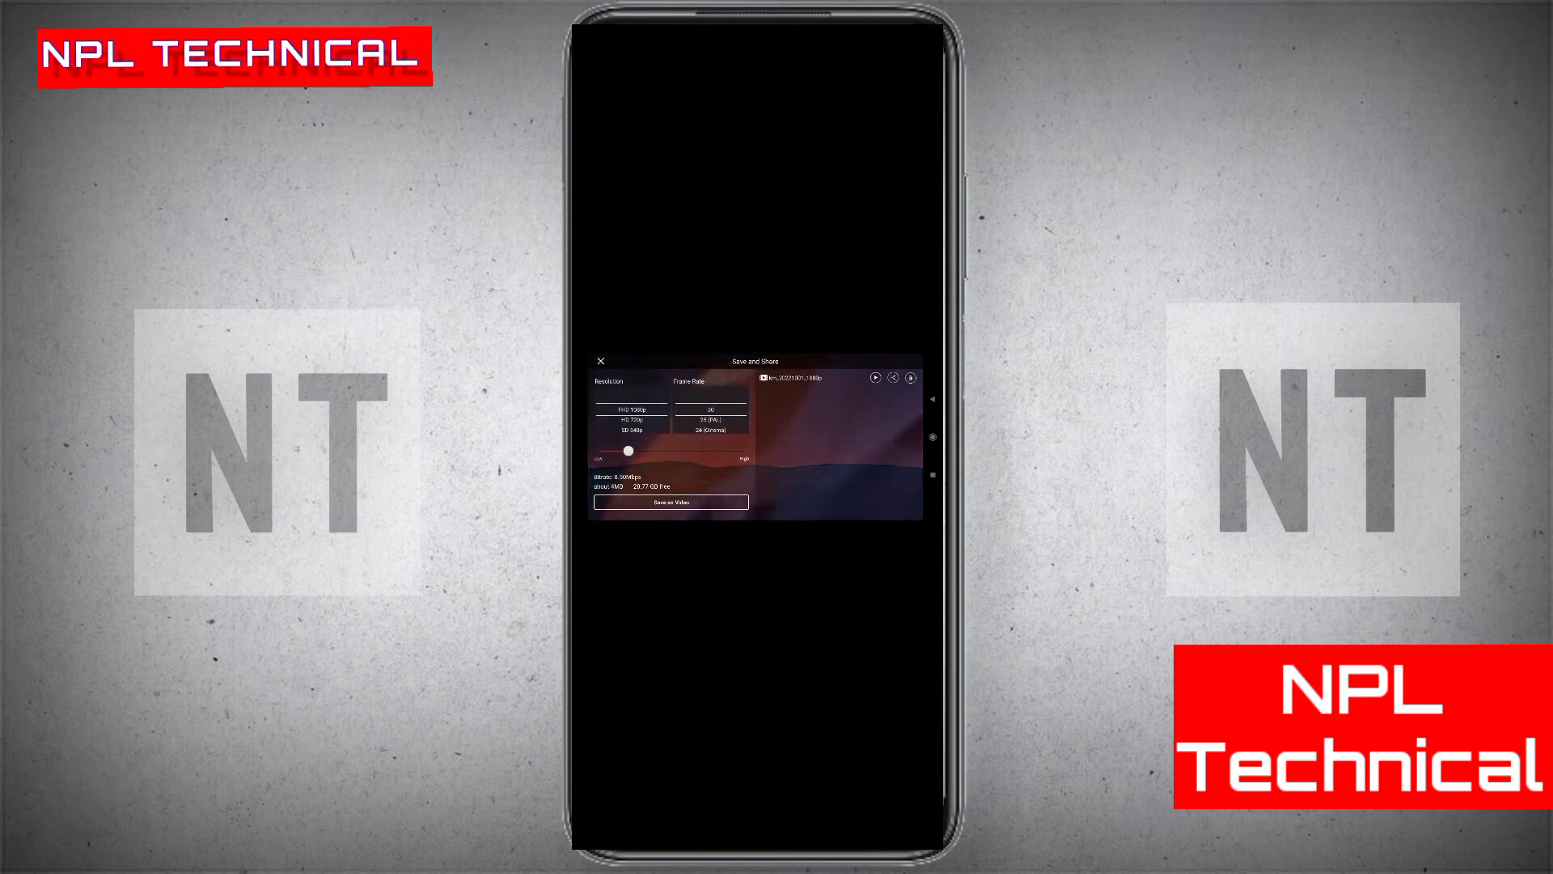
Step: Share the exported KineMaster video to YouTube from the share options
left_click(893, 378)
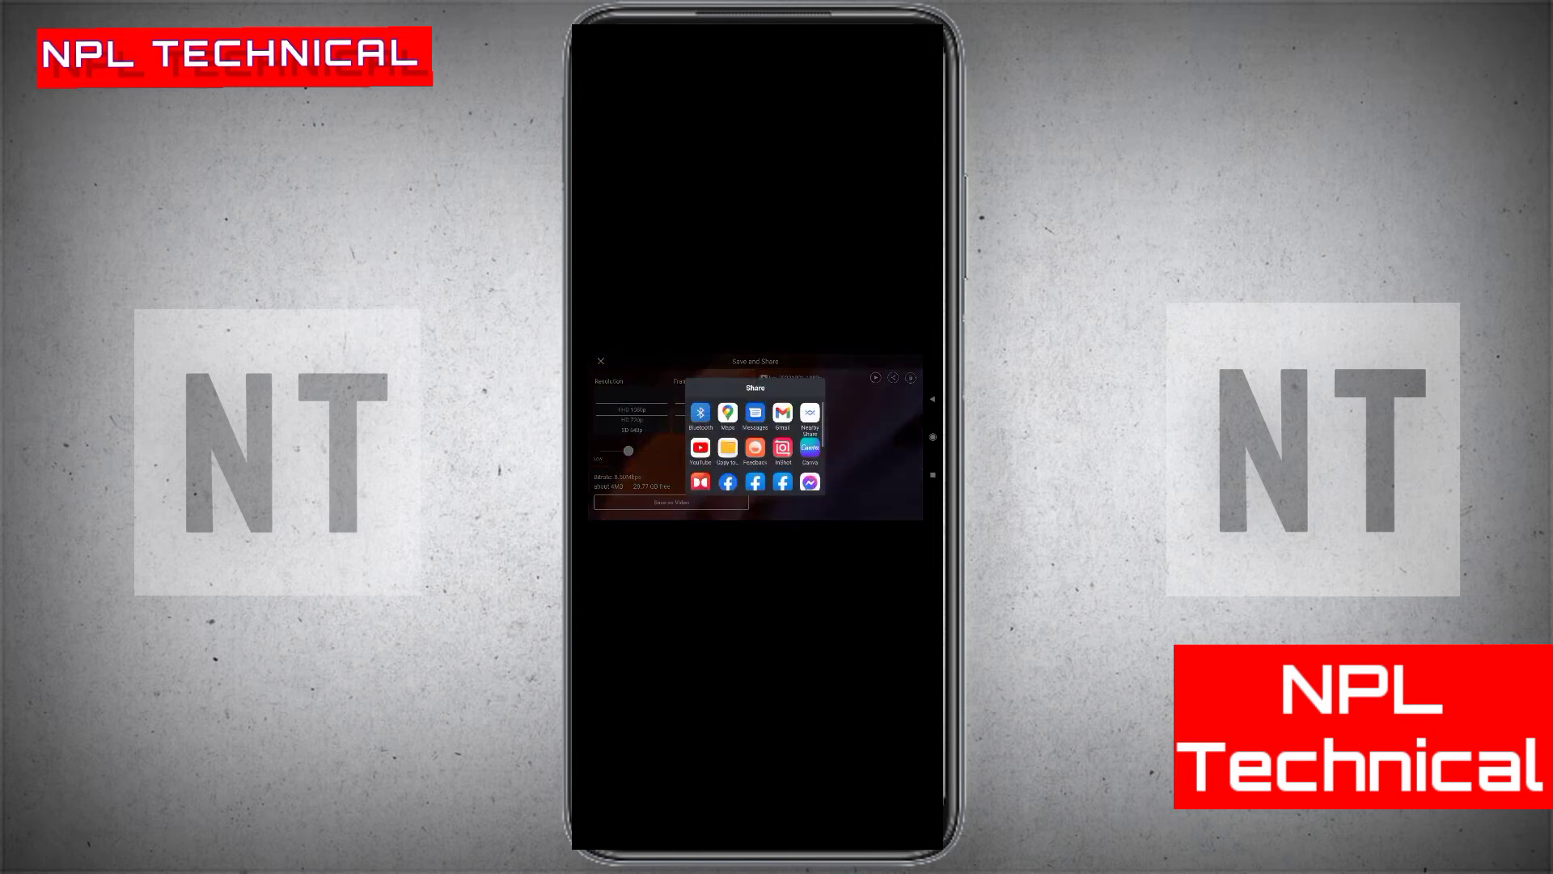
key("Escape")
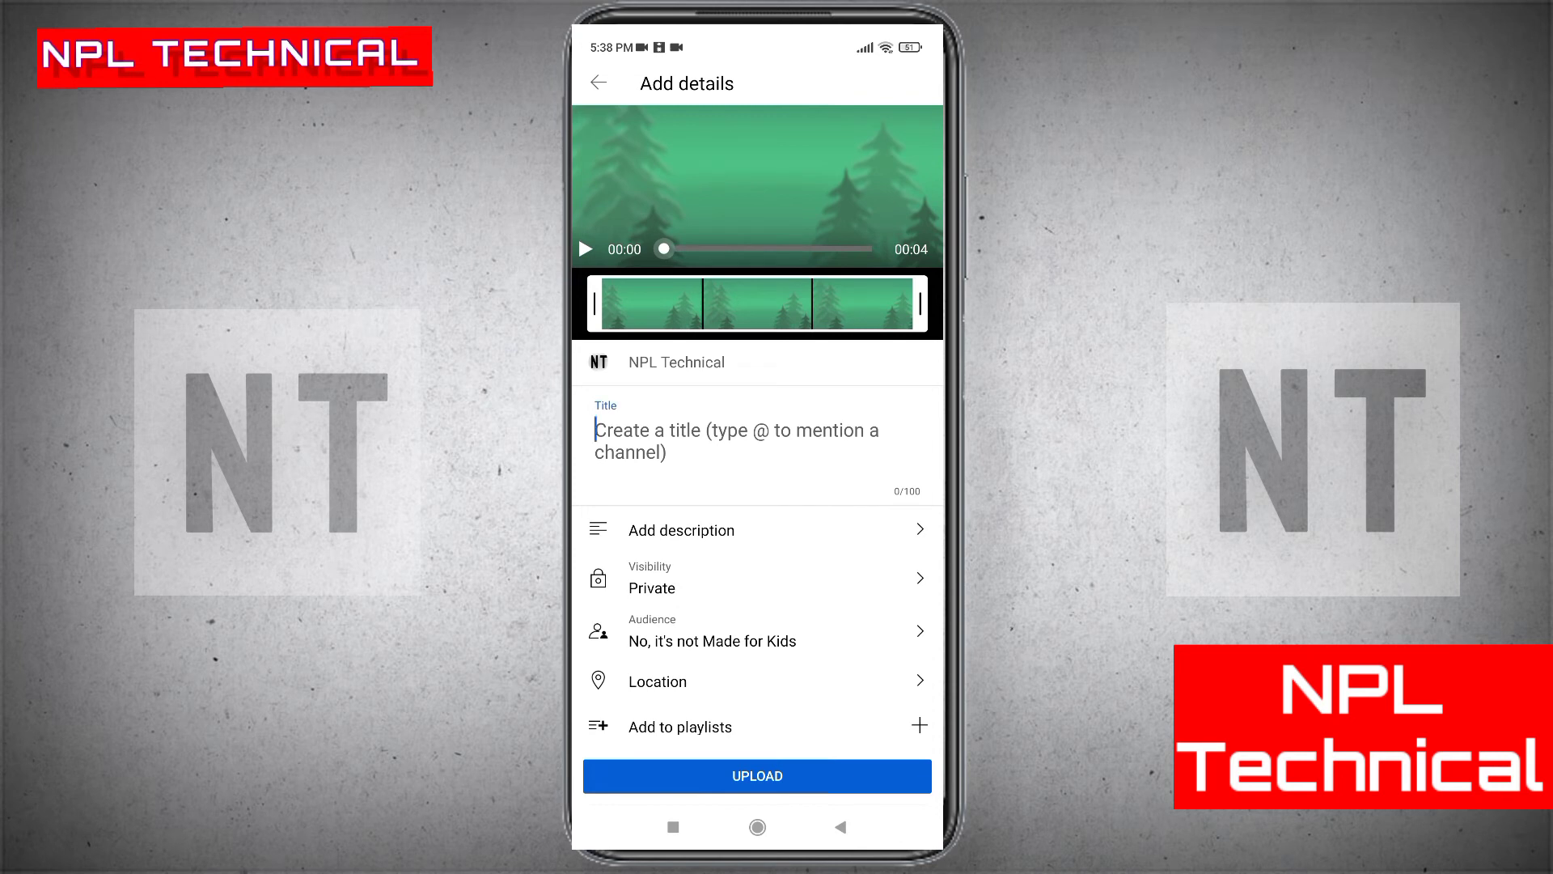
Step: Title the video 'thanks for watching' and upload it
type("thanks ")
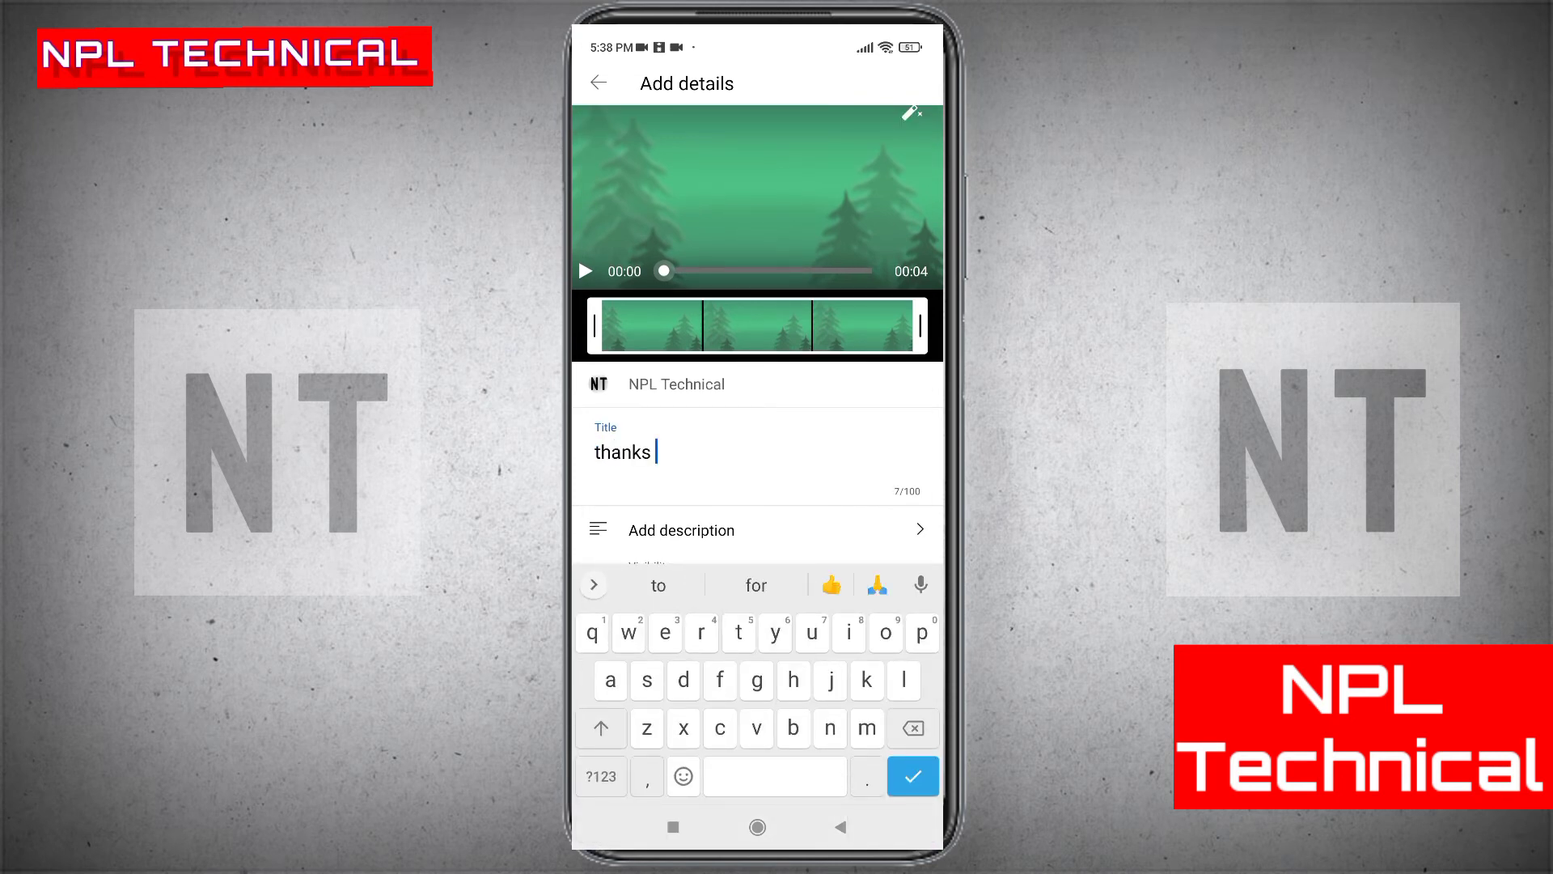
type("for ")
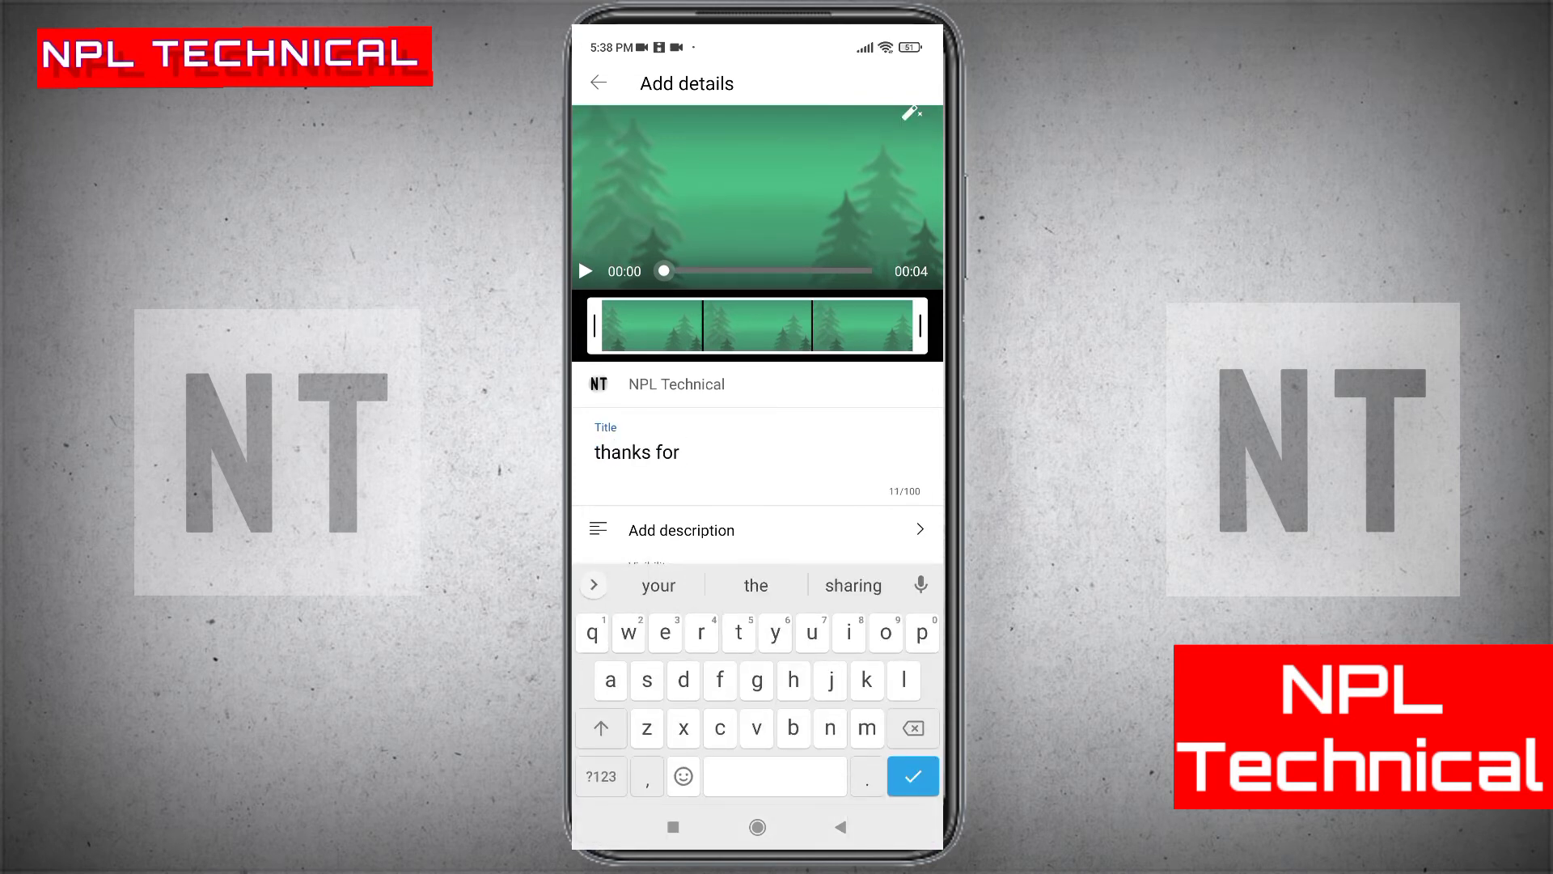
type("watching")
key("Escape")
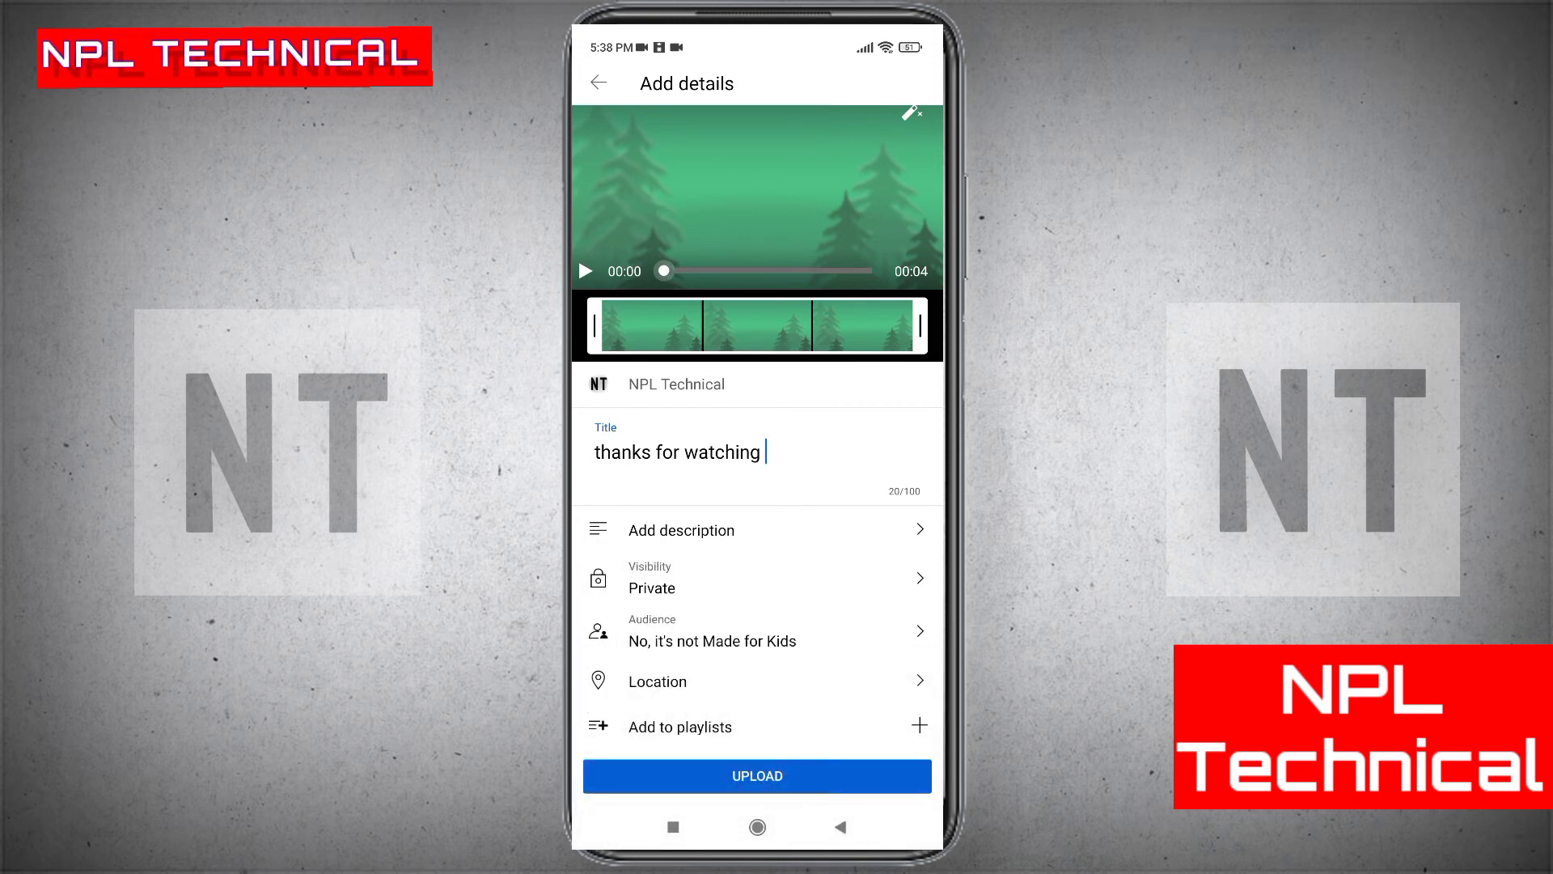
left_click(757, 776)
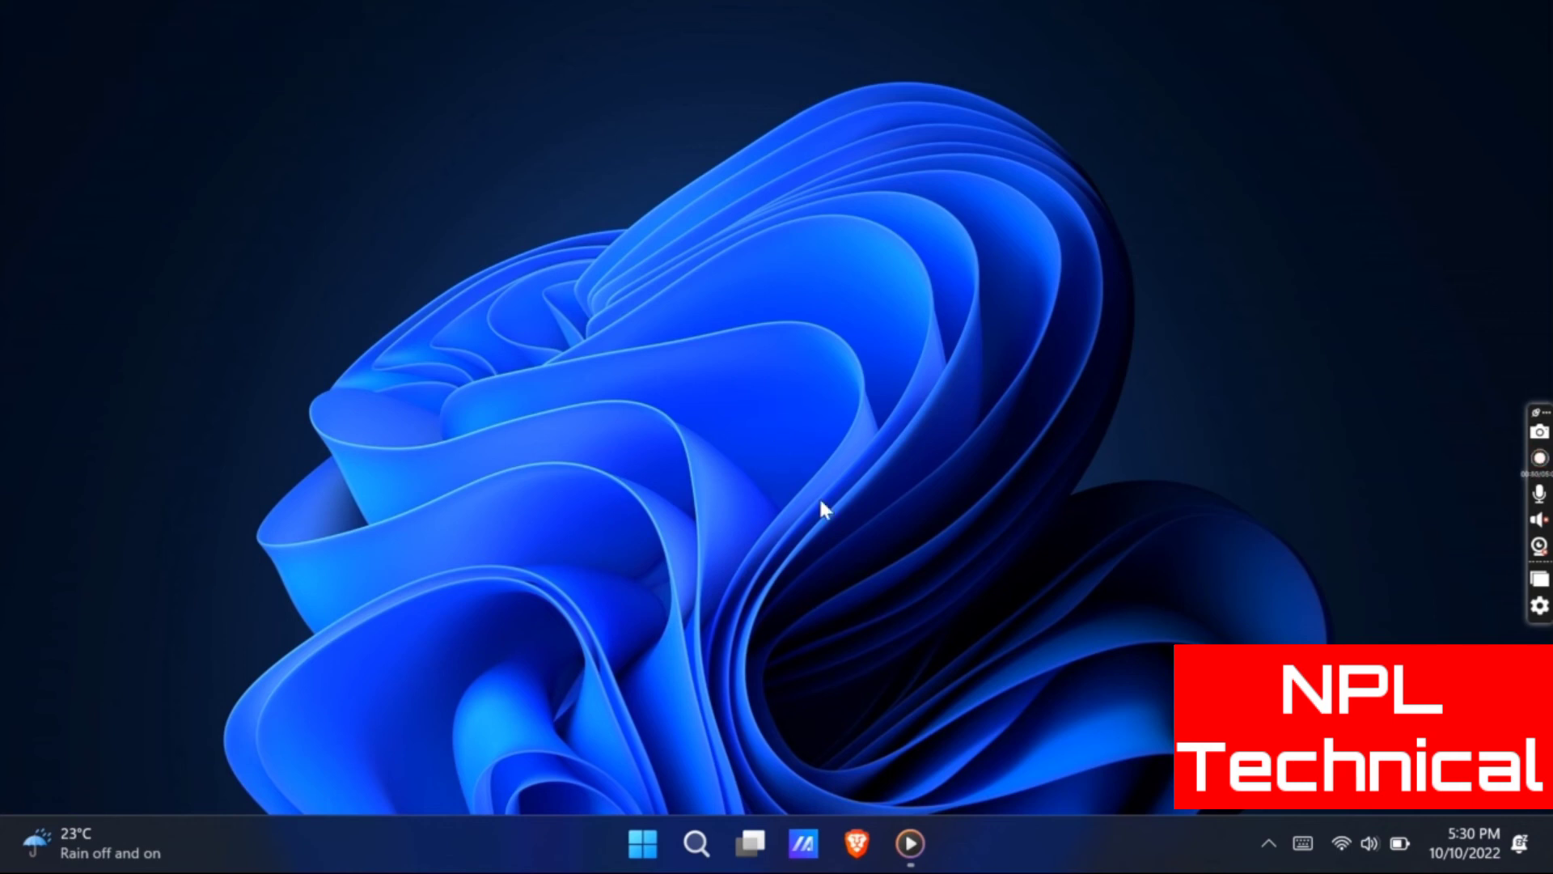
Step: In Brave, search 'brave broswer alternative' and open the alternativeto.net list of Brave alternatives
left_click(857, 843)
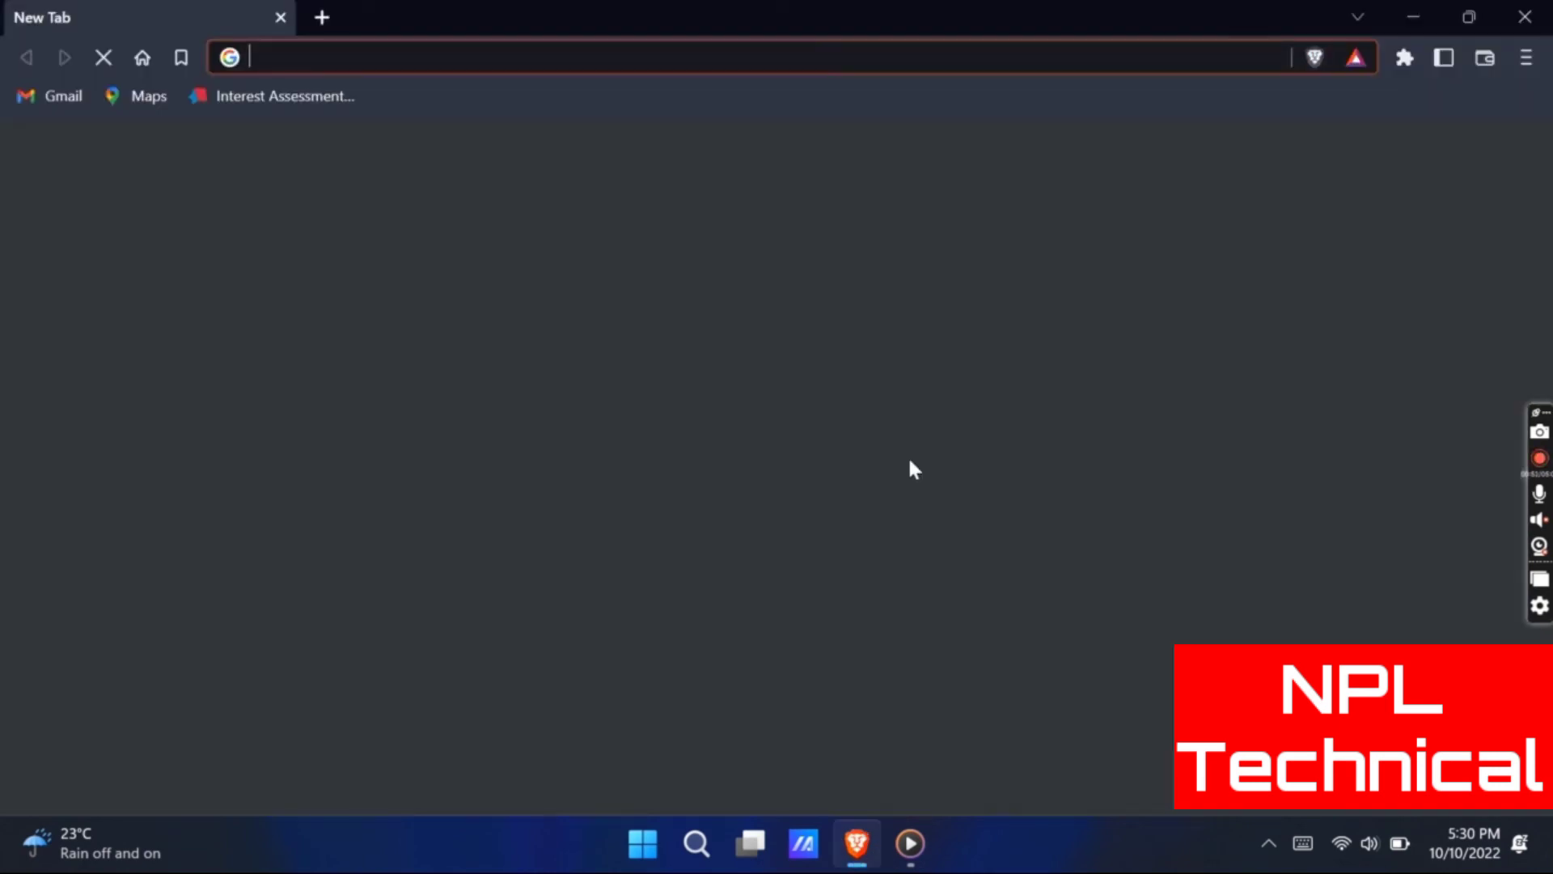
type("brave ")
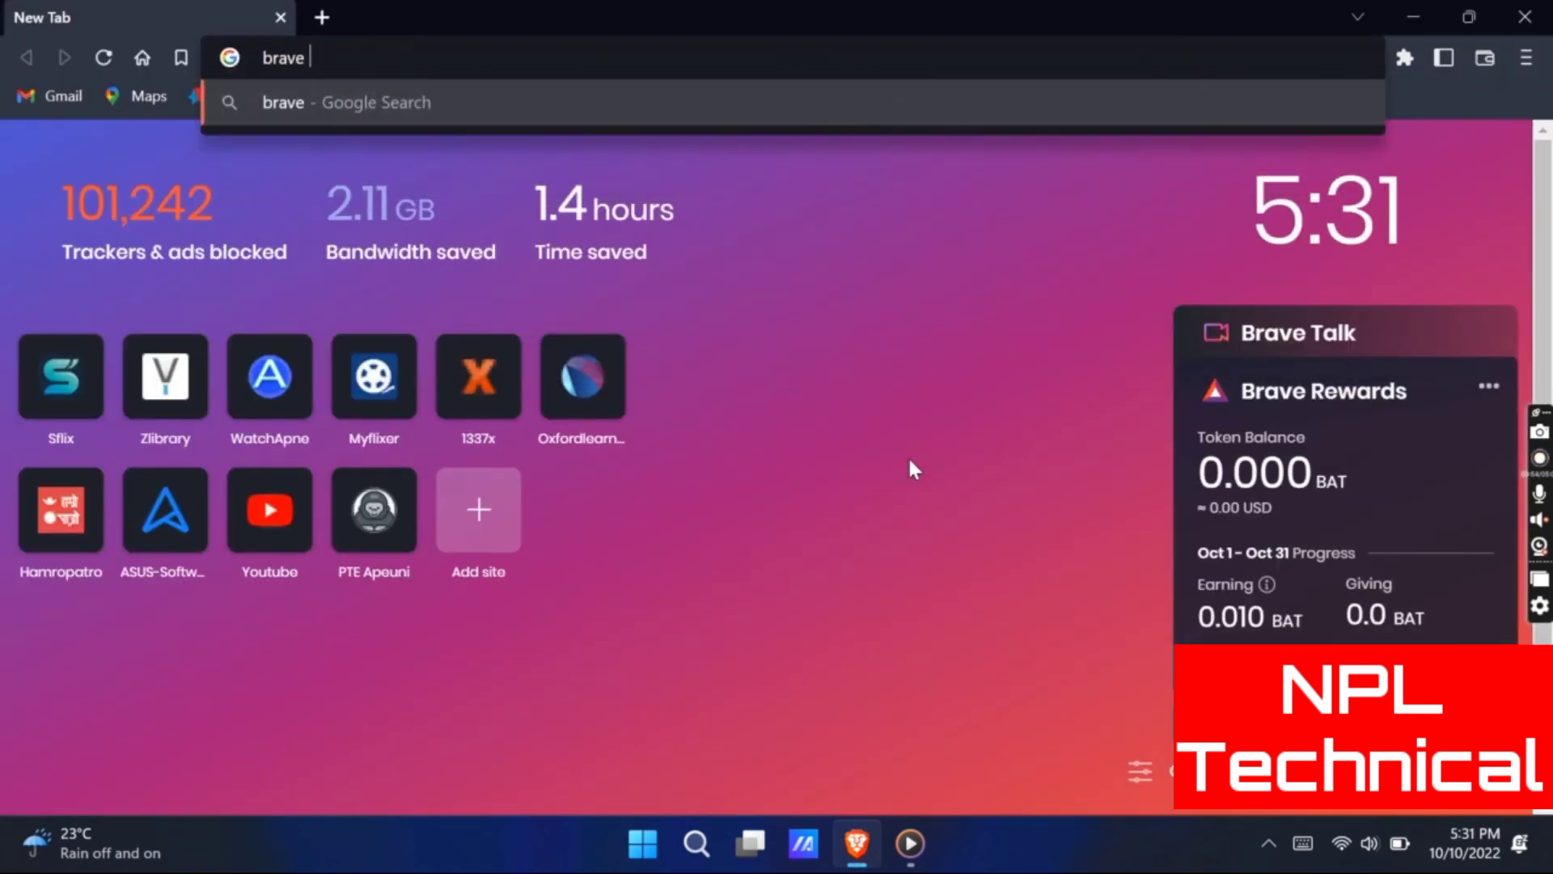
type("broswer")
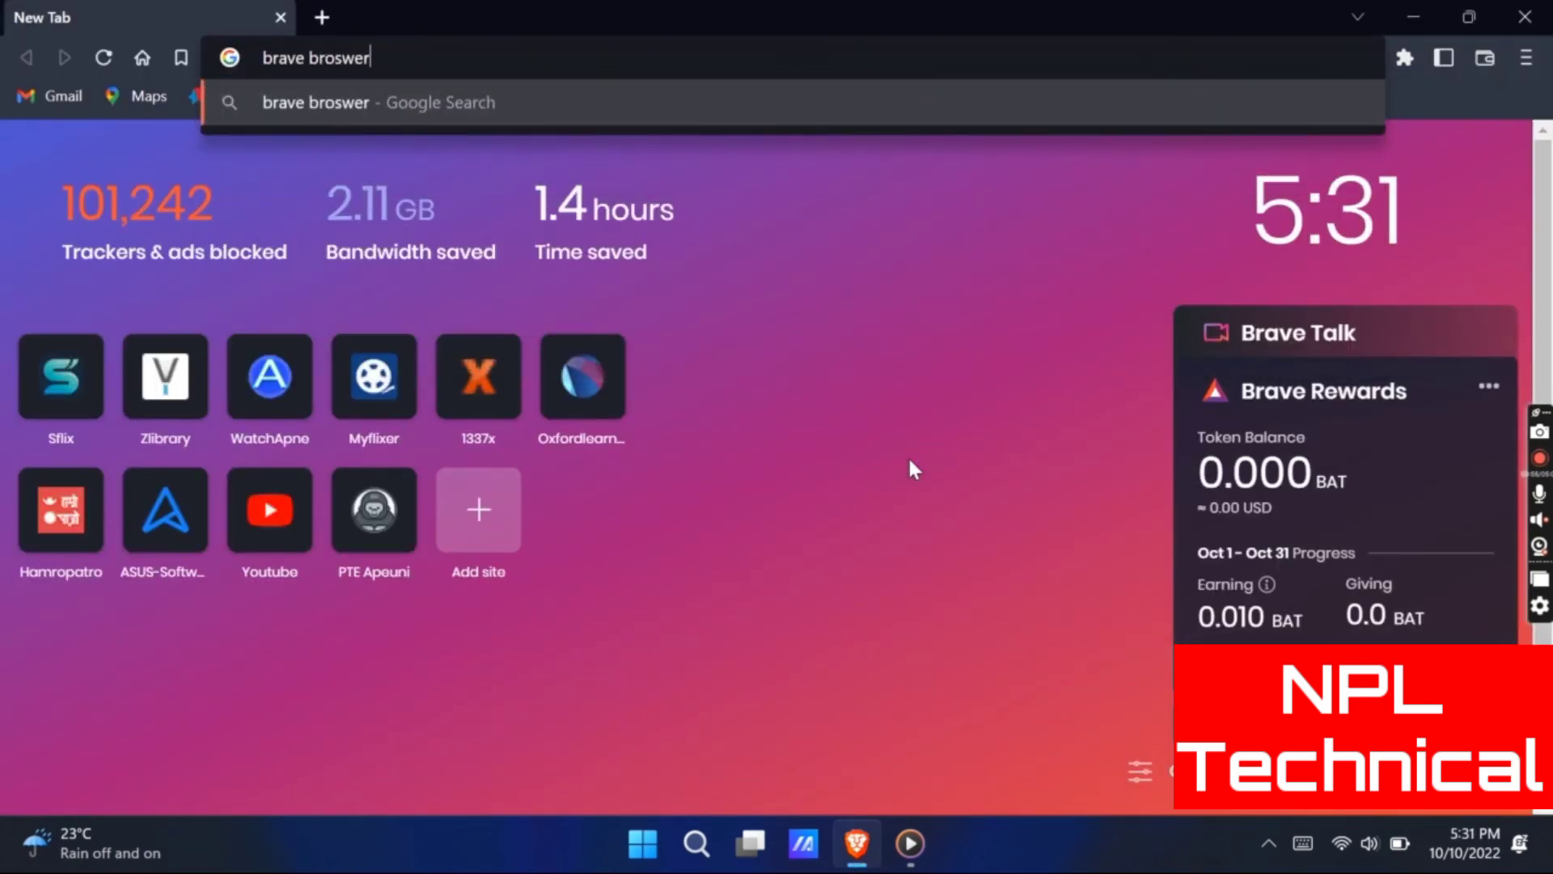
type(" alternative")
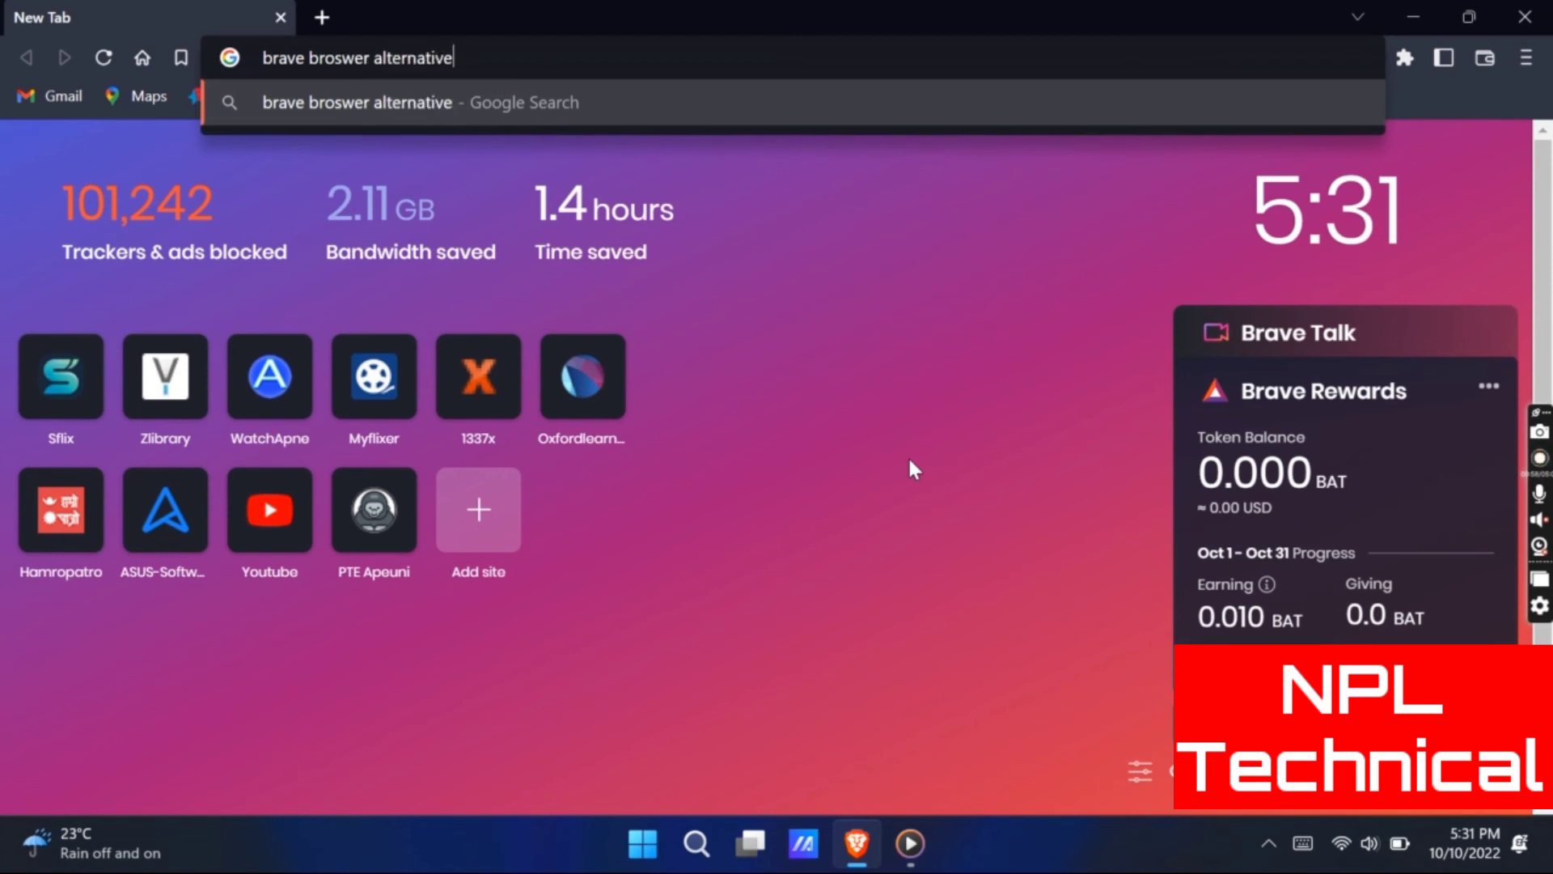
key("Return")
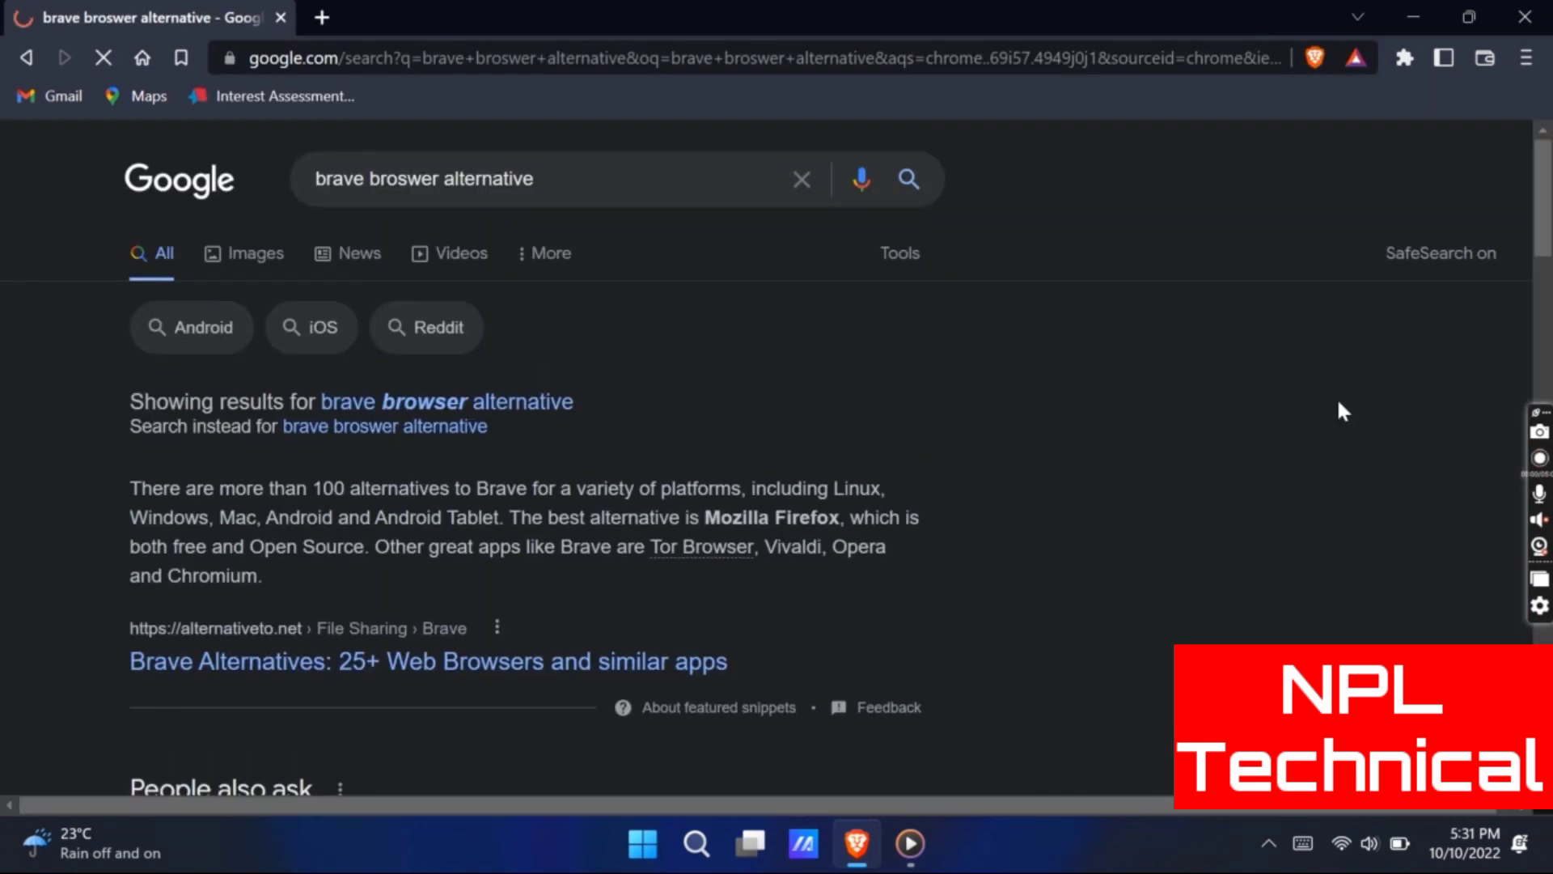
left_click(430, 664)
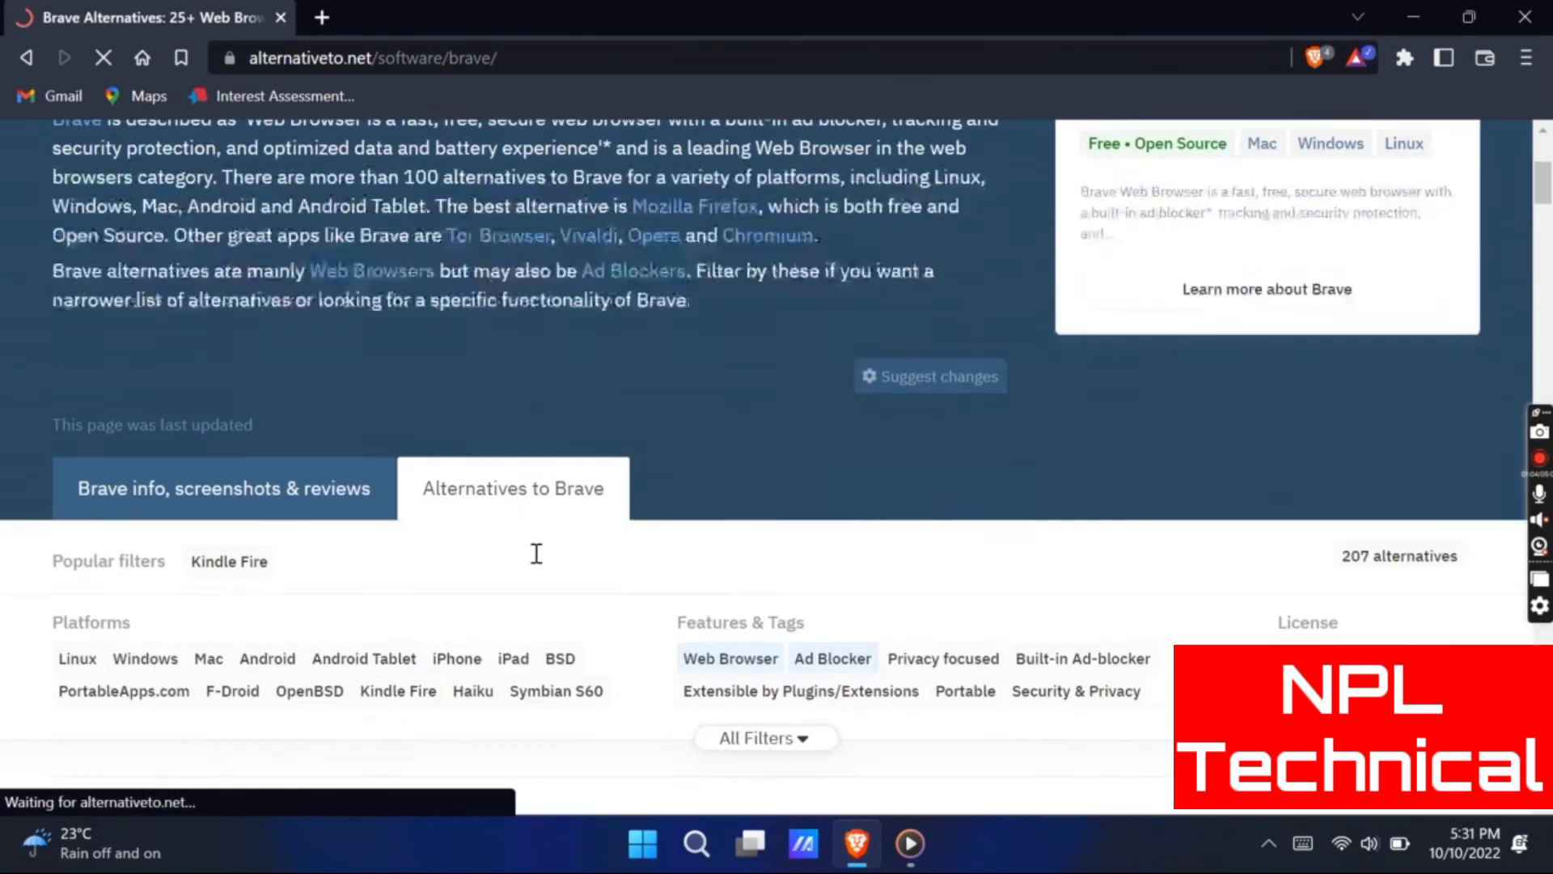
Step: Scroll down the alternatives past Firefox, Tor, Vivaldi and Pale Moon to LibreWolf
scroll(536, 554, "down", 10)
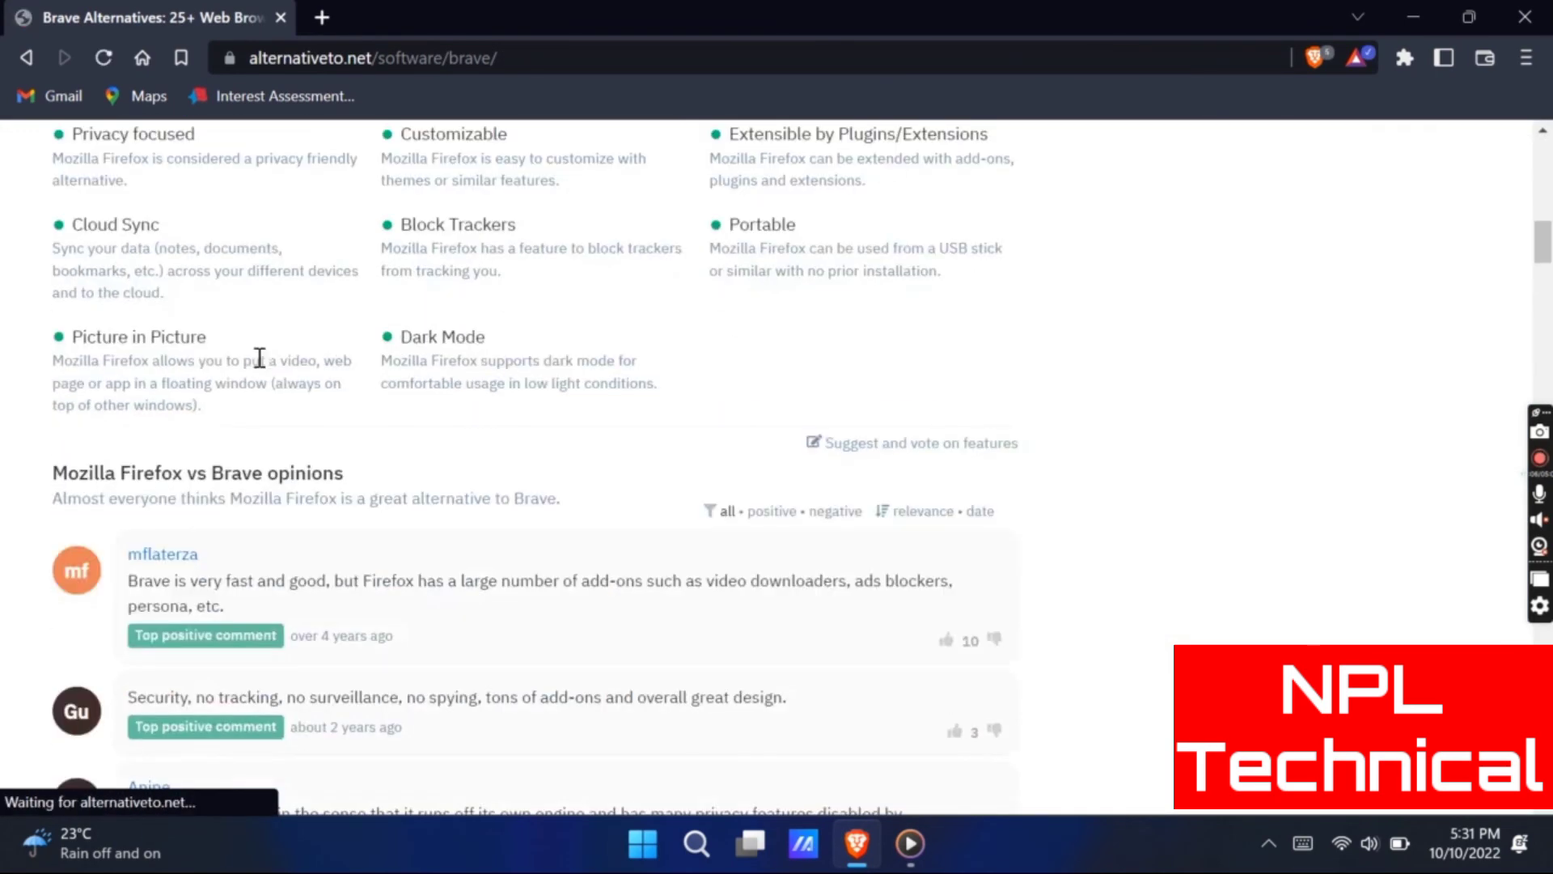
scroll(129, 485, "down", 14)
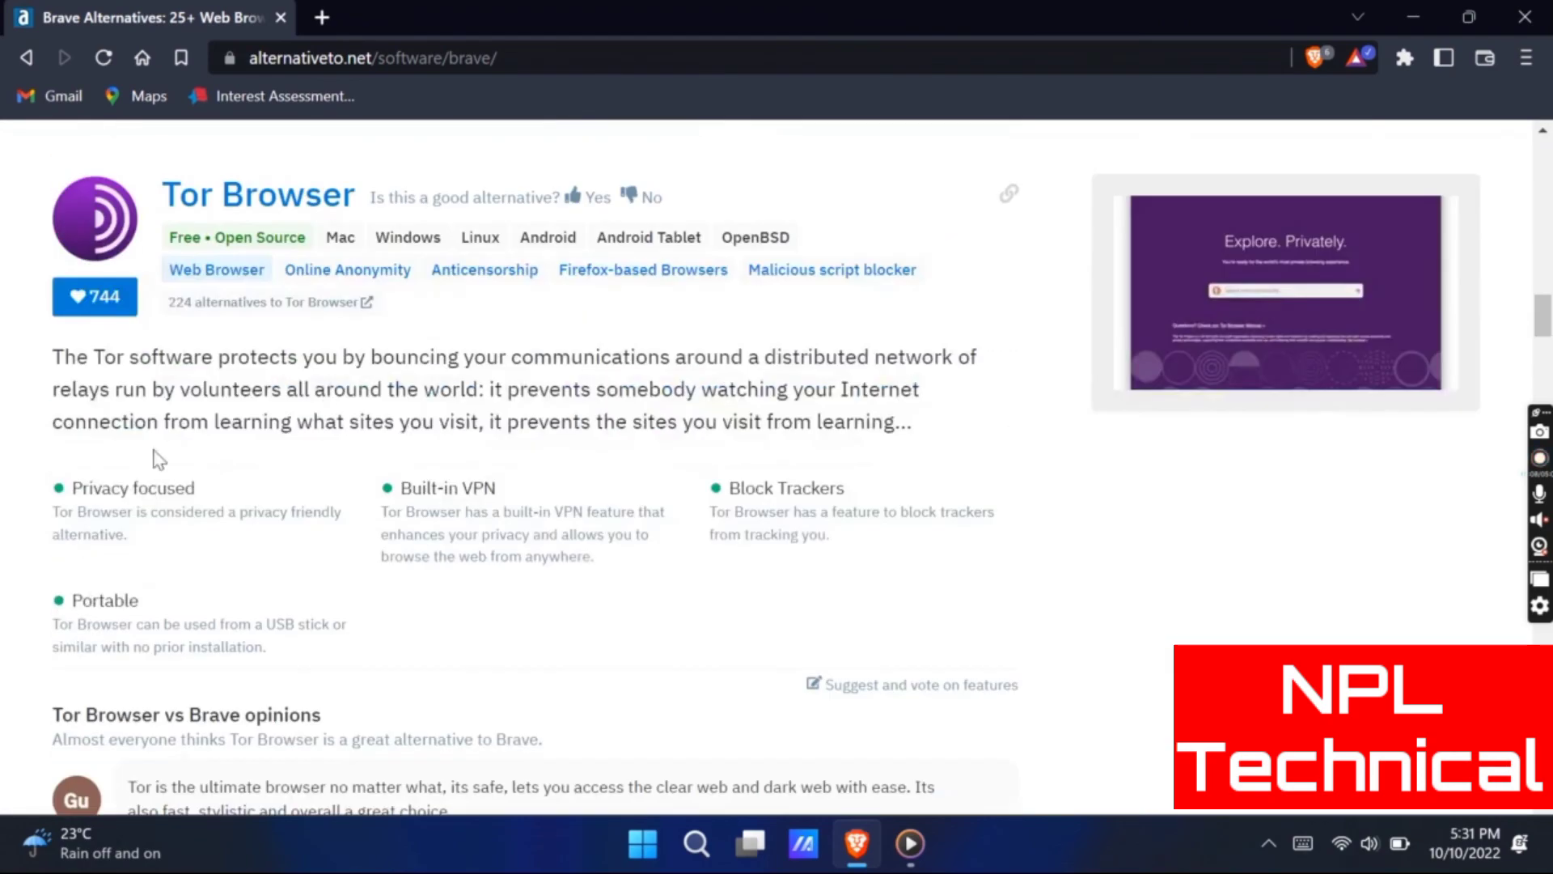
scroll(158, 458, "down", 15)
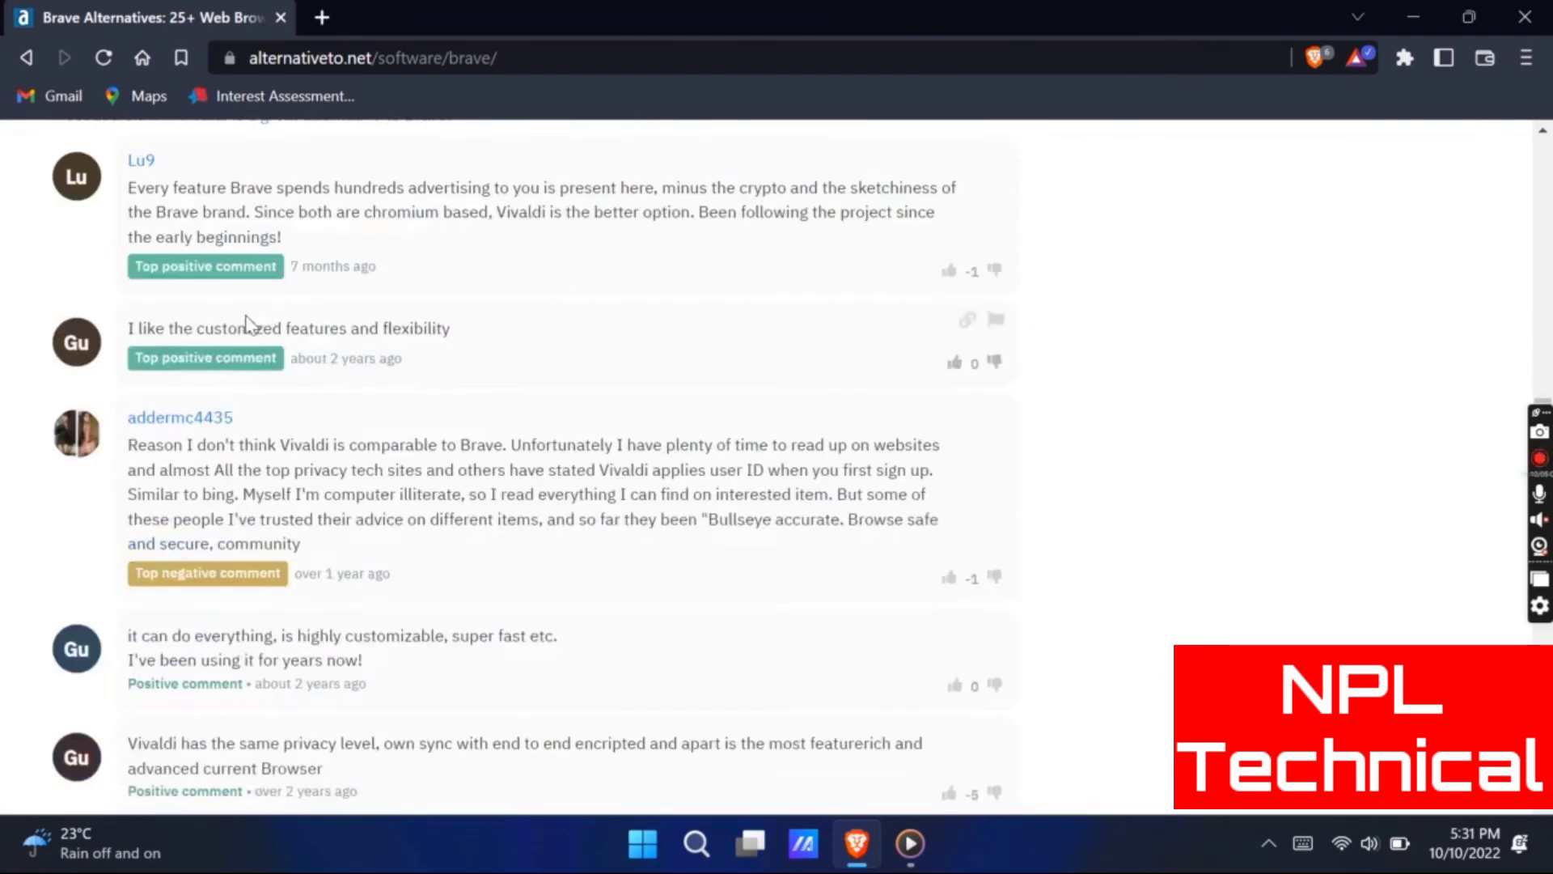
scroll(246, 323, "down", 20)
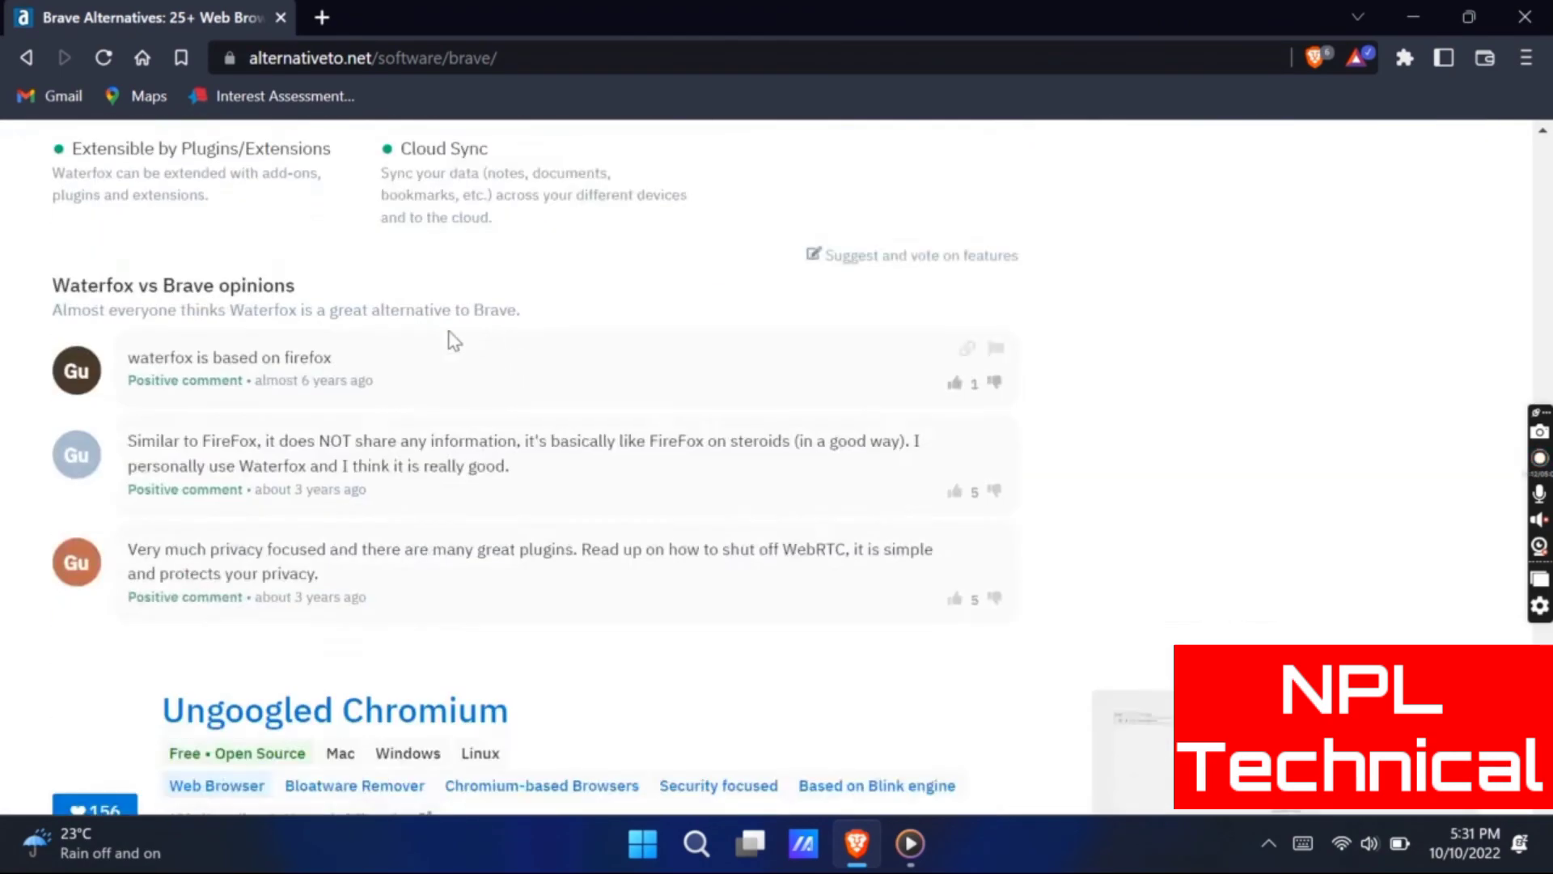
scroll(436, 338, "down", 12)
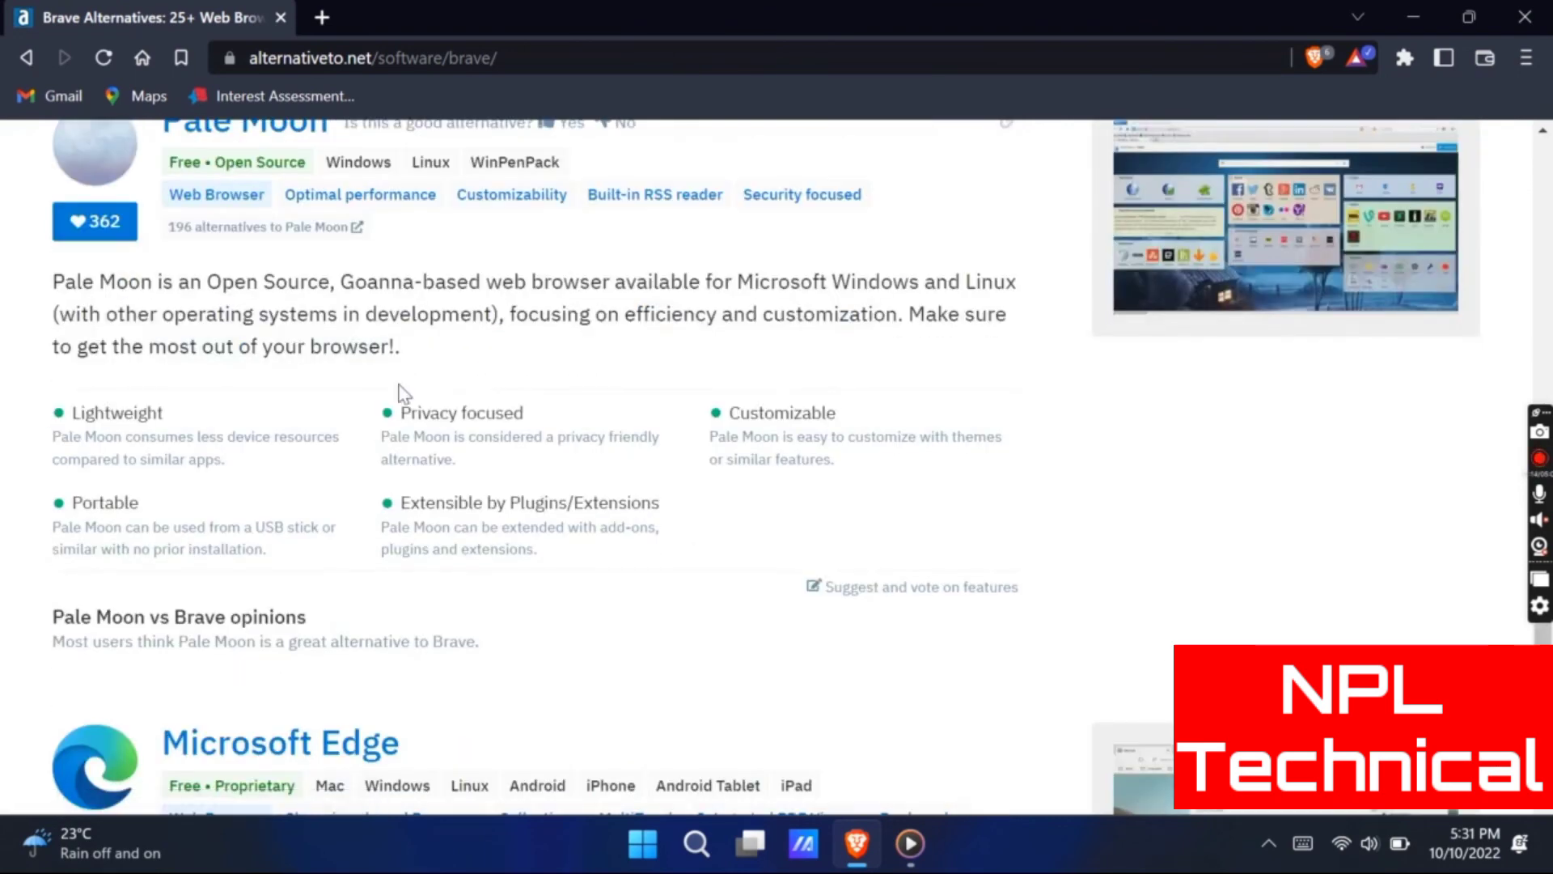
scroll(403, 394, "down", 18)
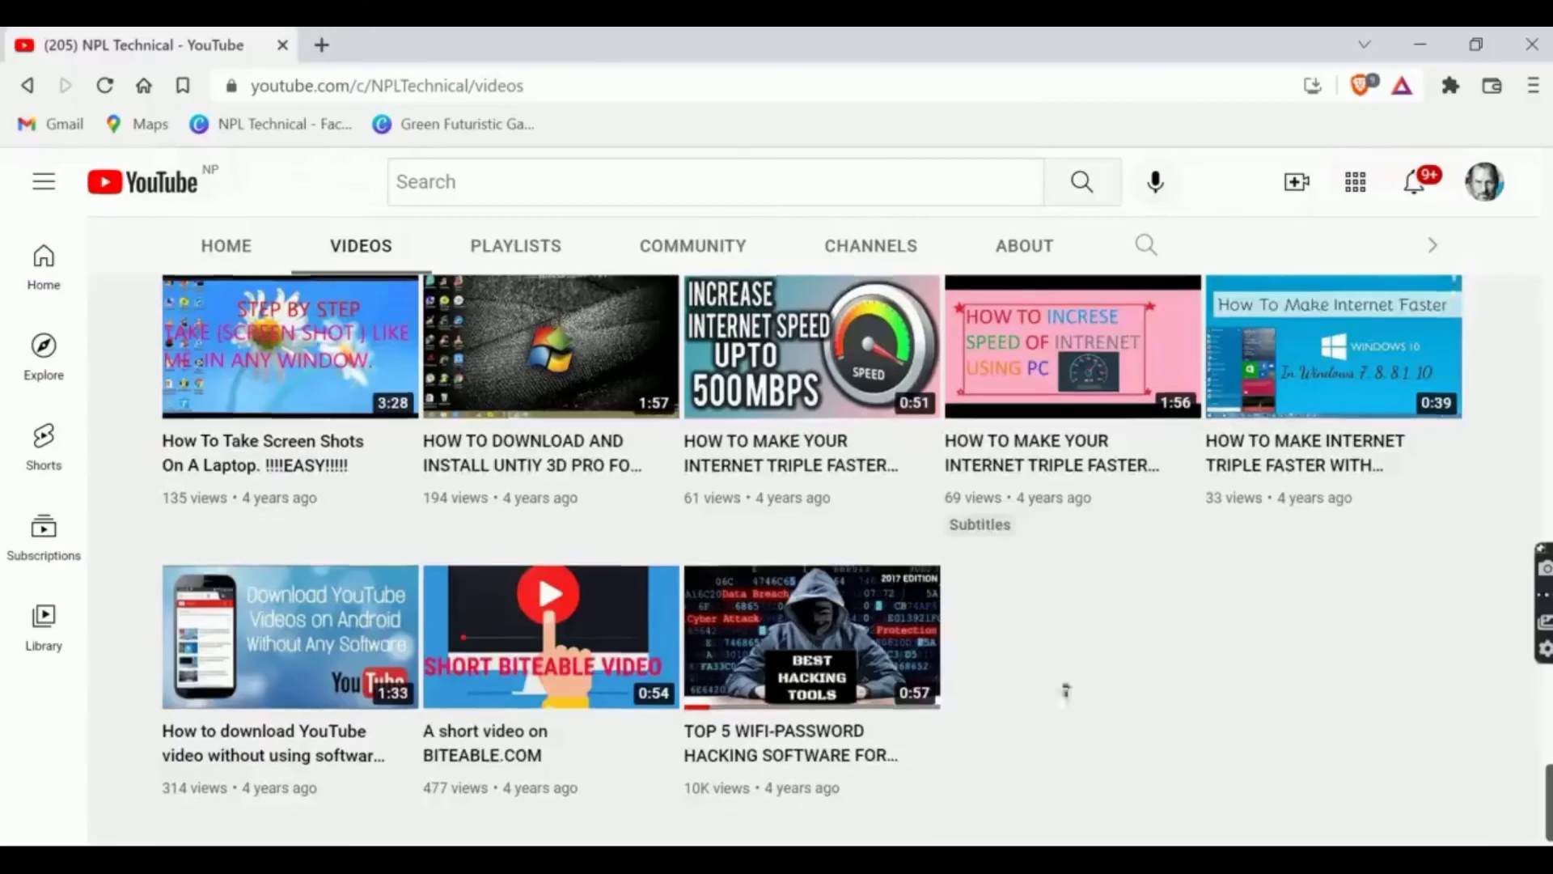
Step: Subscribe to NPL Technical from the channel header and set the bell to All notifications
scroll(1066, 690, "up", 10)
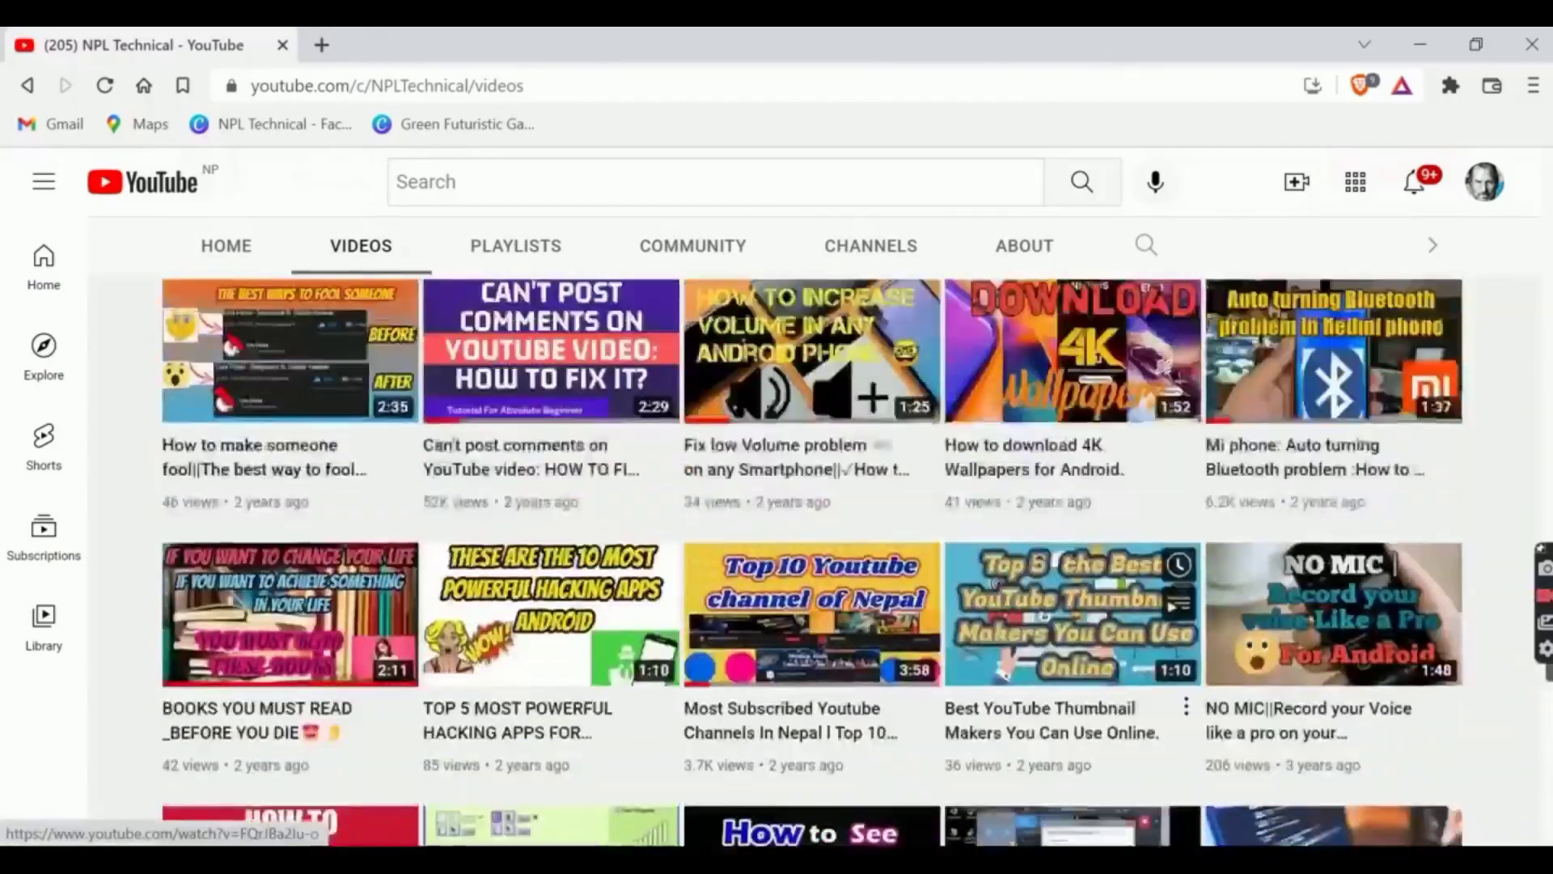
scroll(1067, 647, "up", 15)
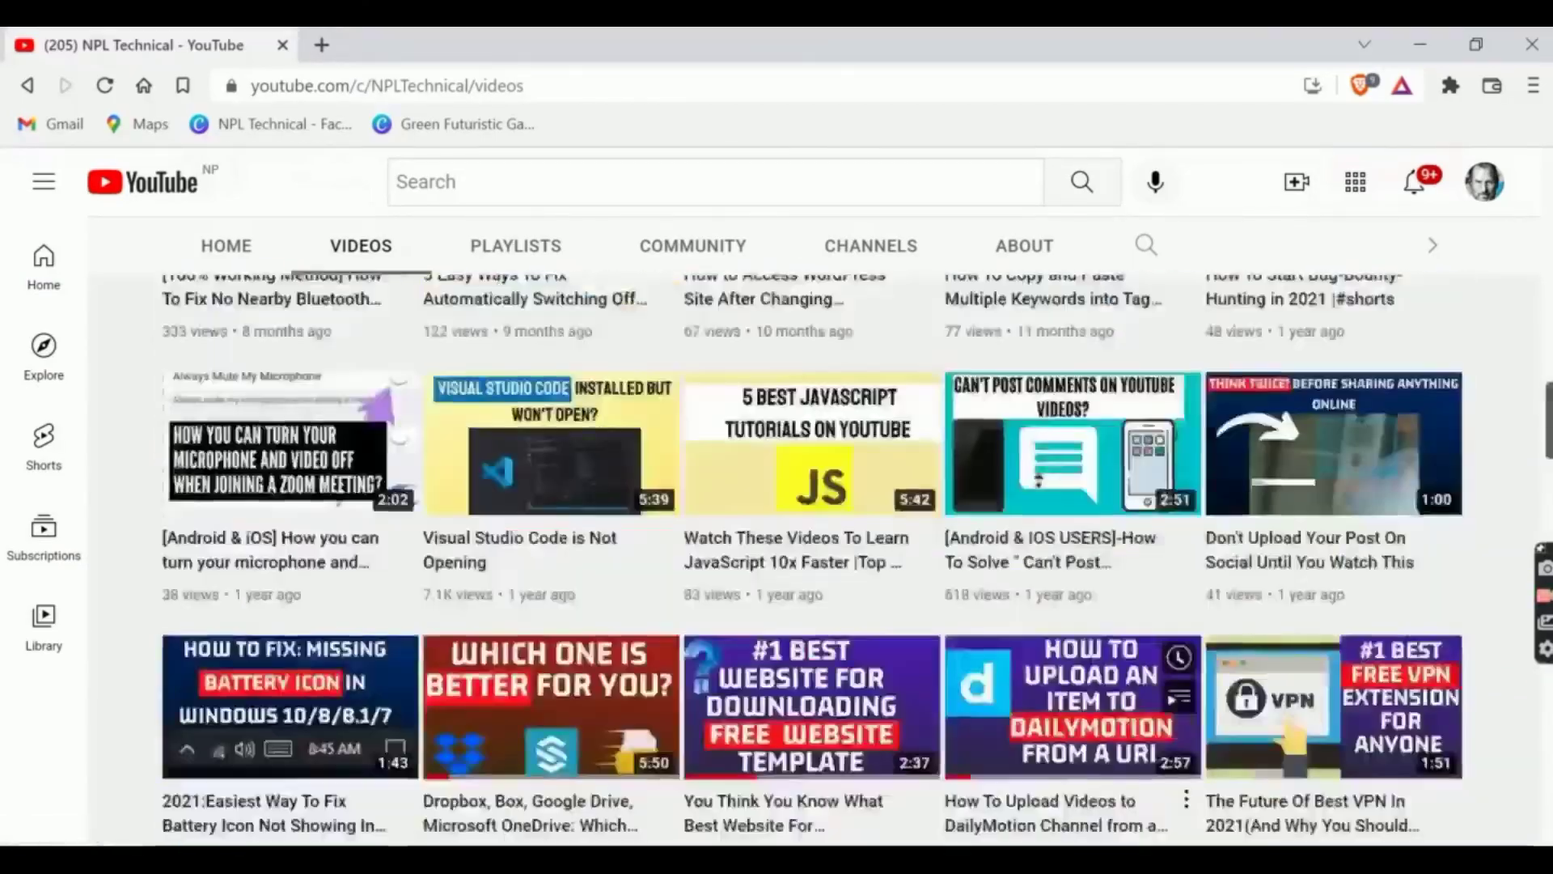
scroll(1038, 481, "up", 15)
left_click(1375, 540)
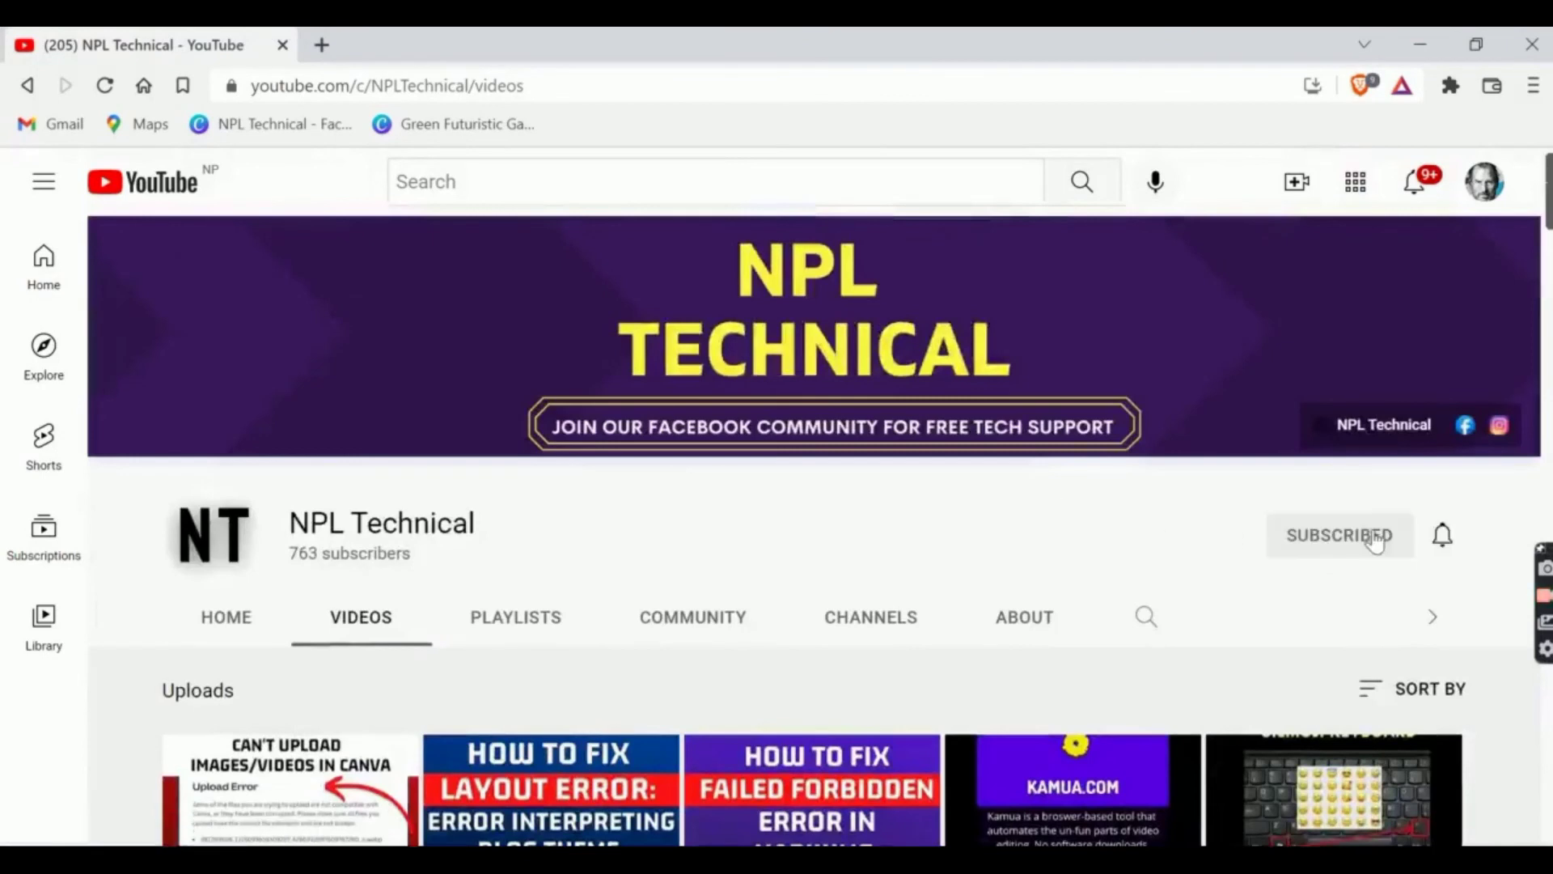
left_click(1441, 535)
left_click(1343, 595)
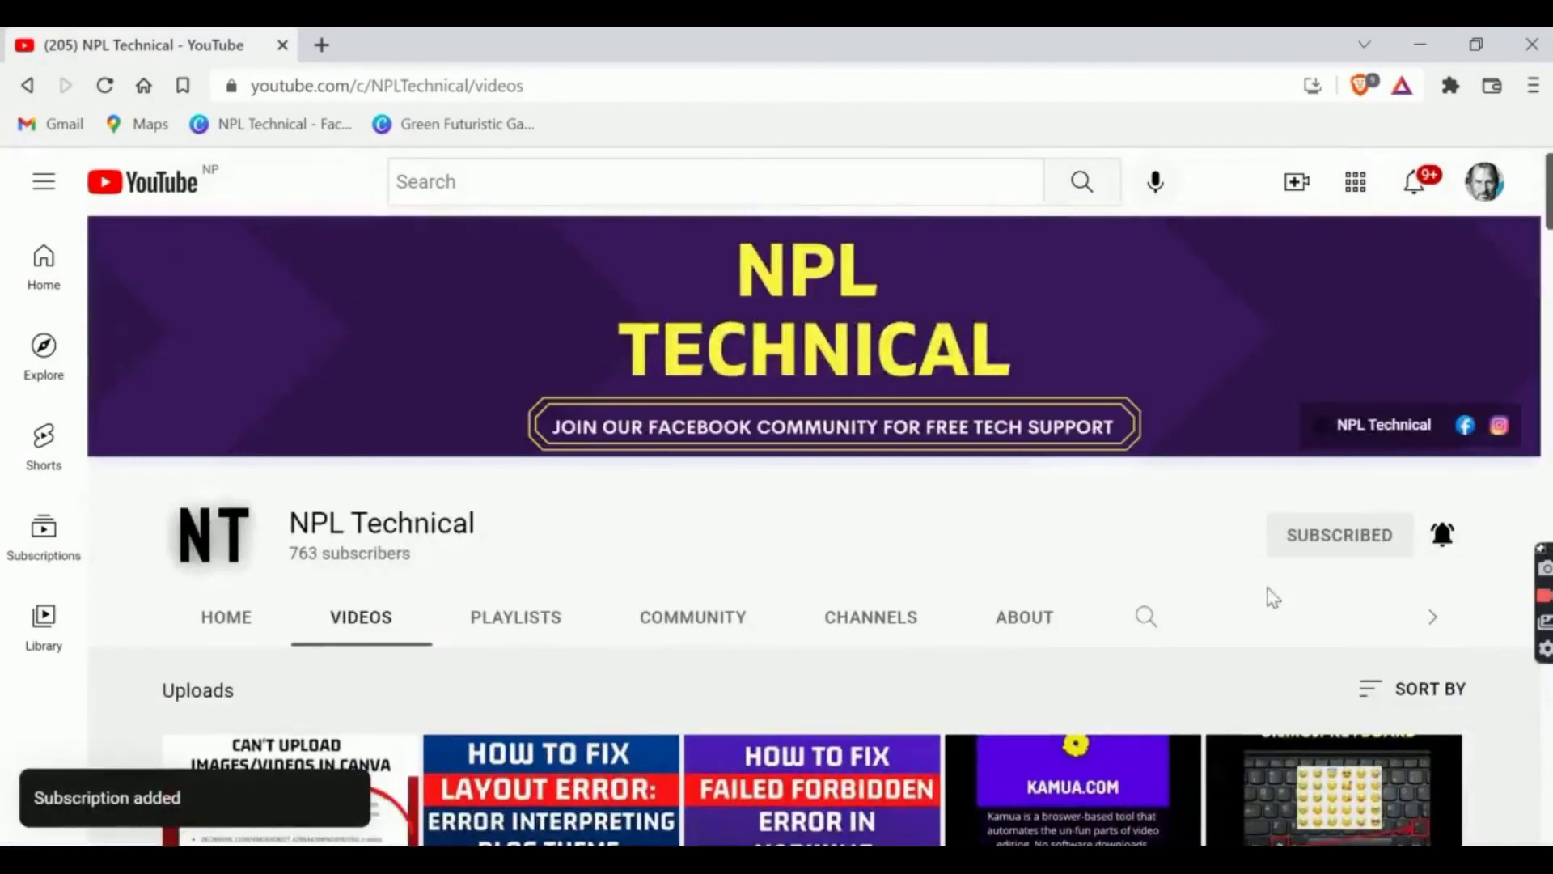